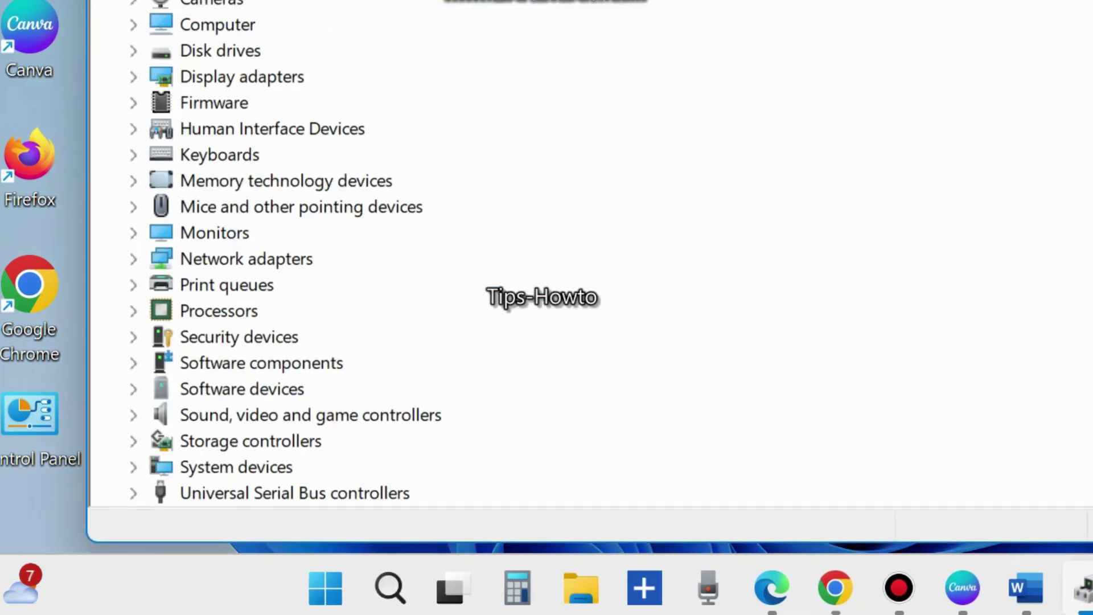
Expand the Universal Serial Bus controllers category to list its USB devices.
drag(550, 1, 499, 56)
drag(372, 68, 394, 0)
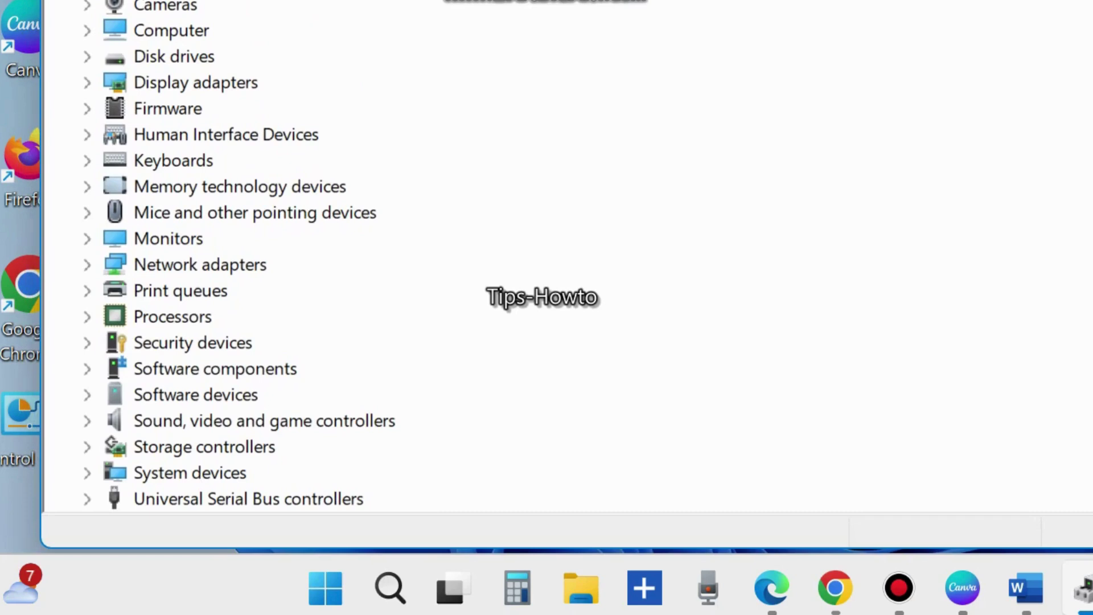
scroll(226, 342, down, 1)
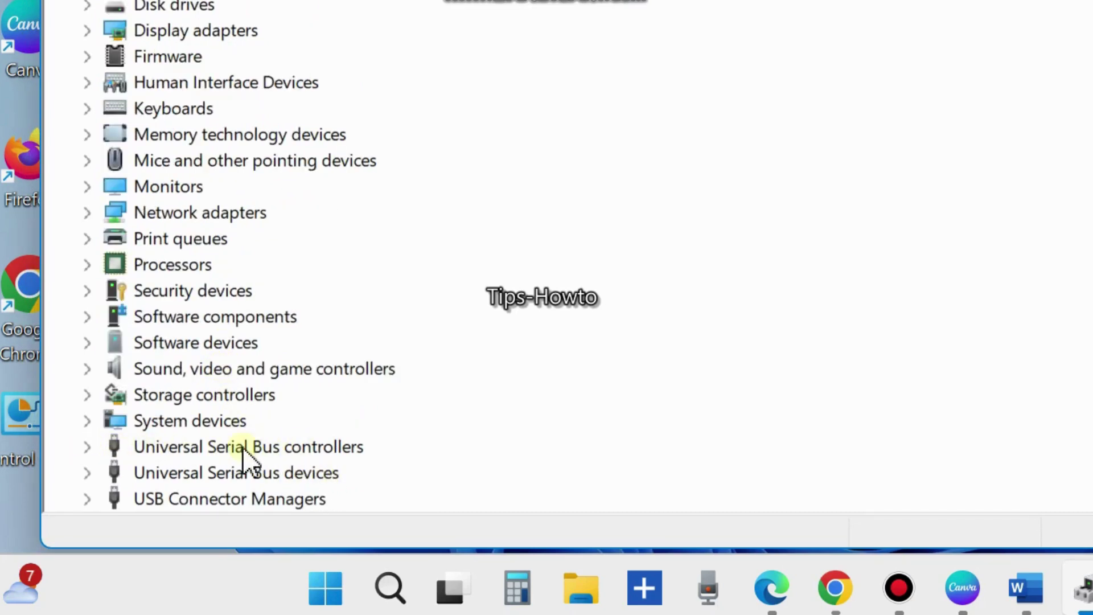
click(87, 446)
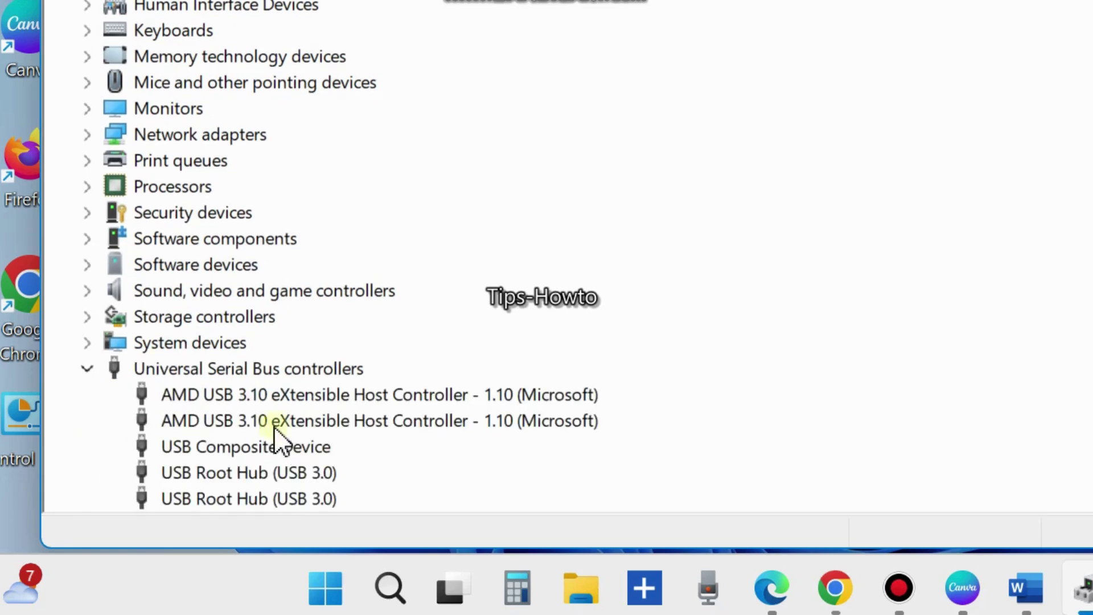
scroll(315, 421, down, 1)
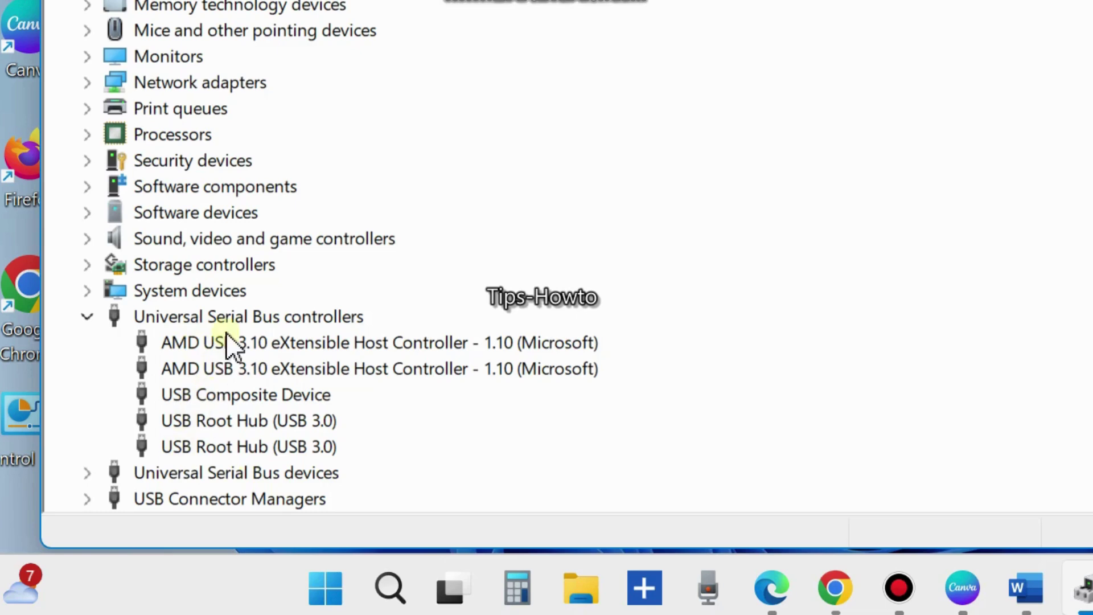
Run an automatic driver update search for the first USB Root Hub (USB 3.0) and close the update wizard.
right_click(234, 419)
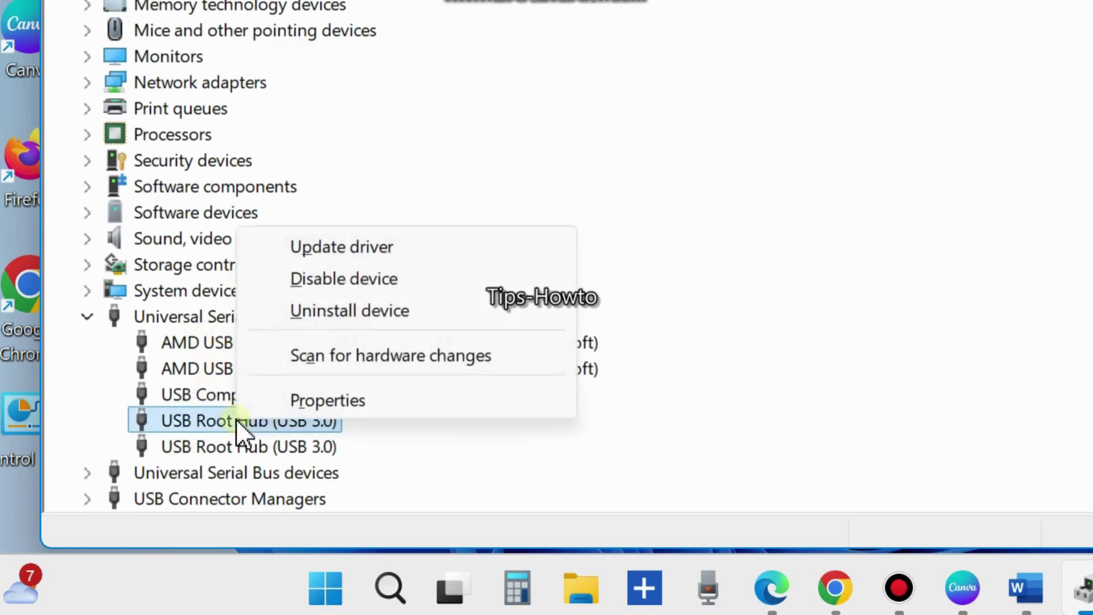
click(348, 251)
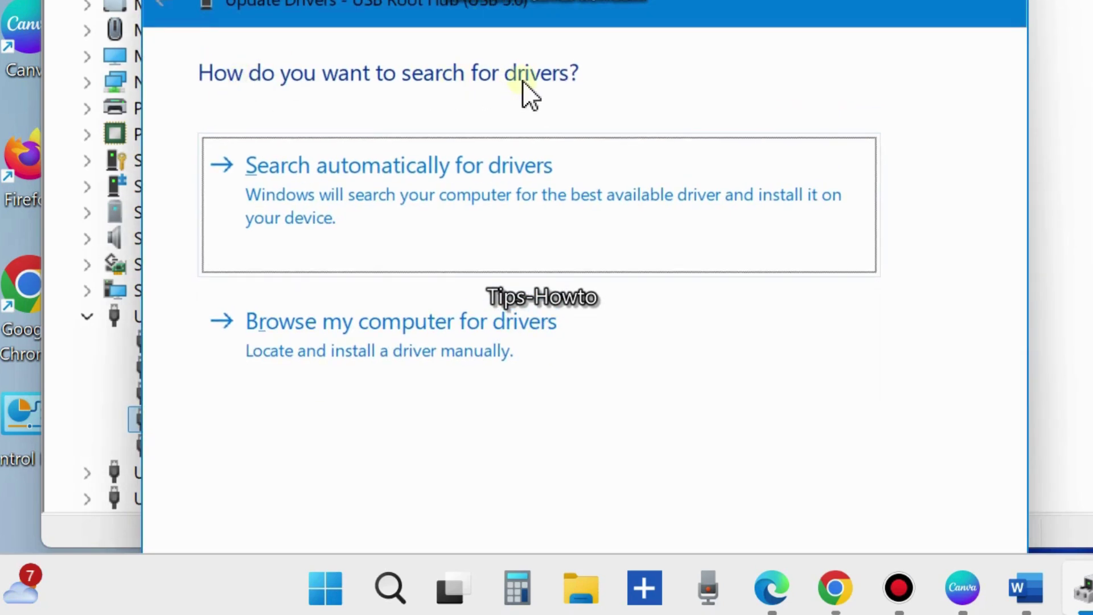
click(427, 204)
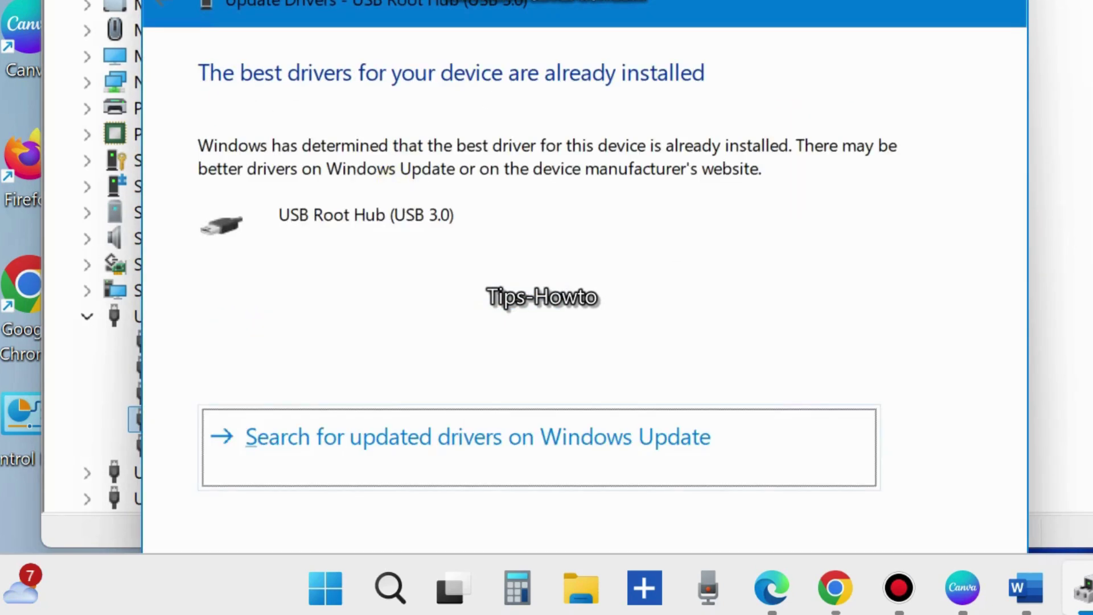
click(1008, 1)
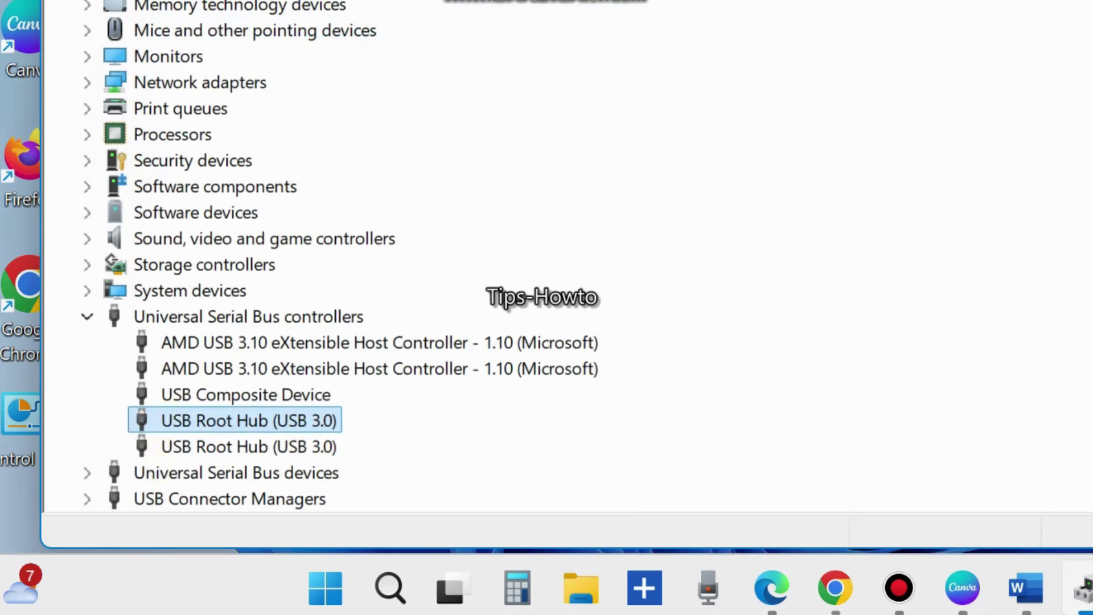
Expand the Universal Serial Bus devices and USB Connector Managers categories.
scroll(567, 257, up, 2)
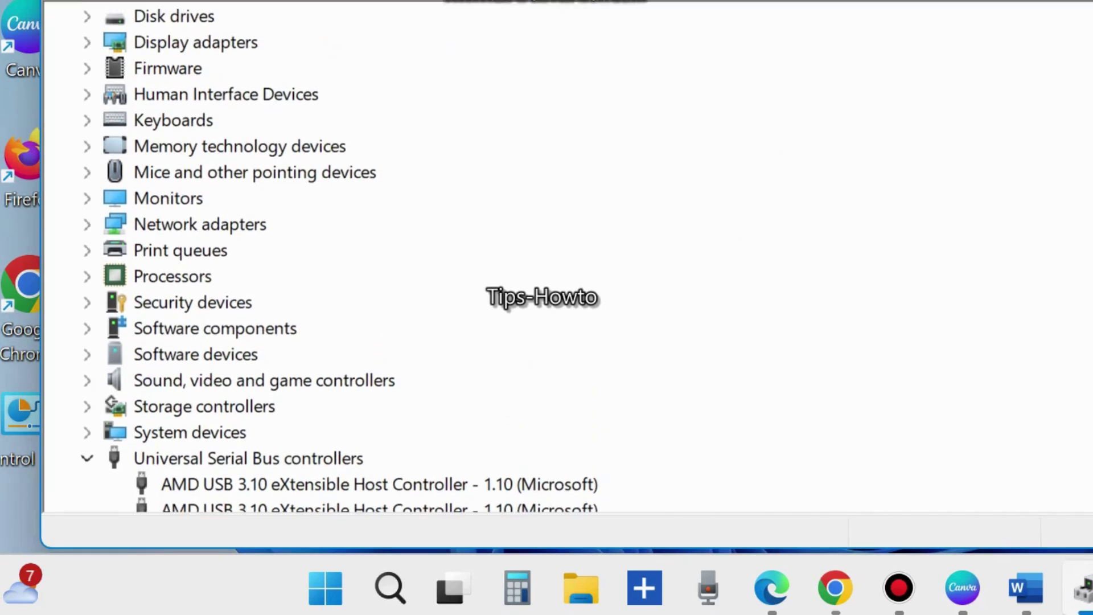
drag(546, 1, 564, 1)
drag(552, 415, 548, 548)
scroll(137, 422, down, 1)
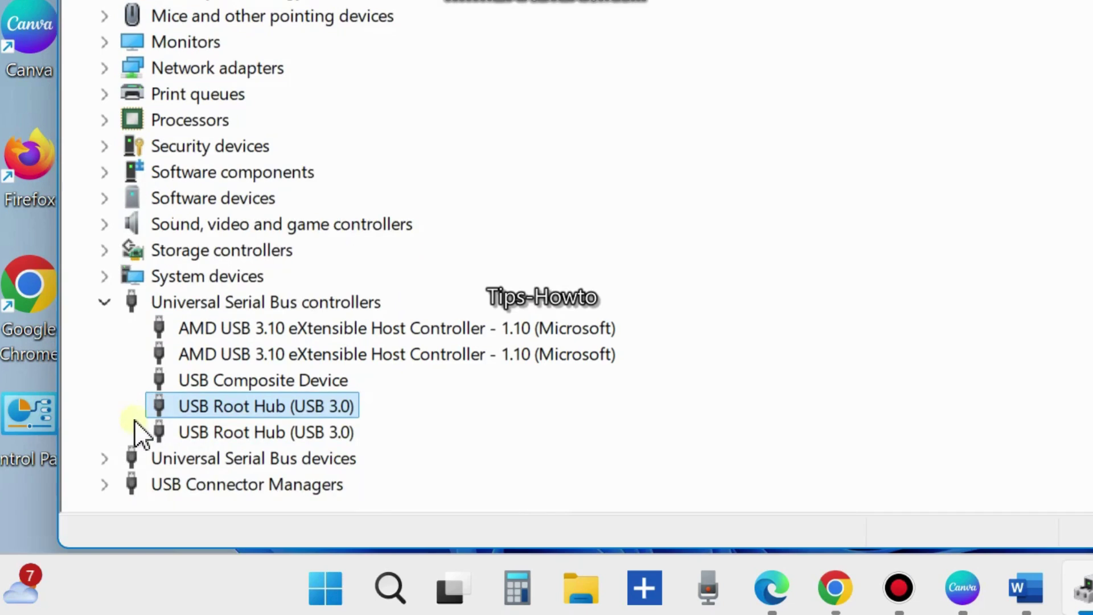
click(104, 458)
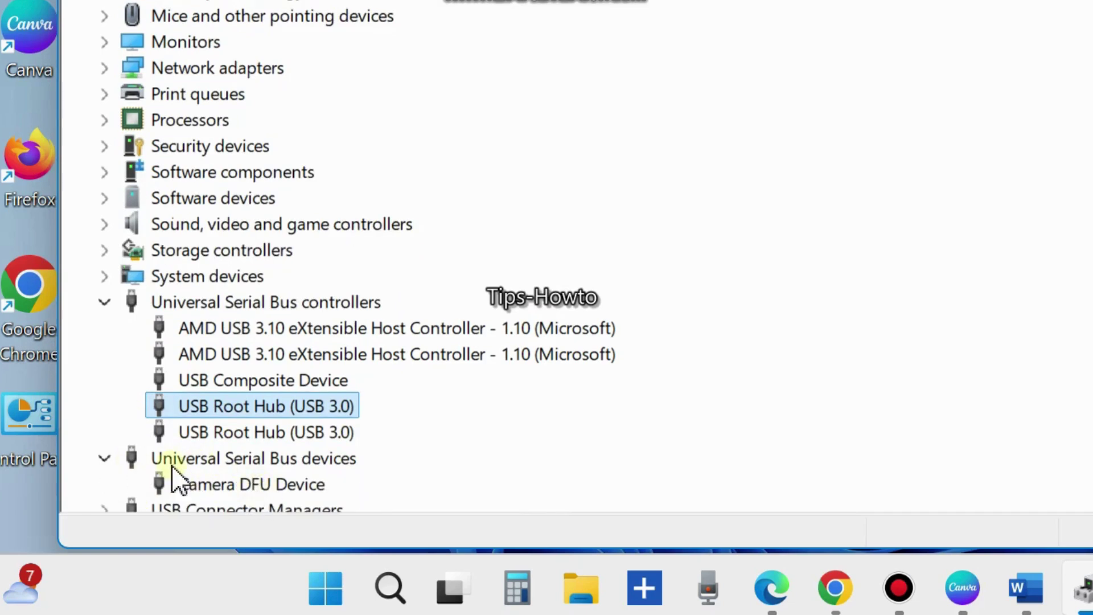
scroll(171, 479, down, 1)
click(104, 482)
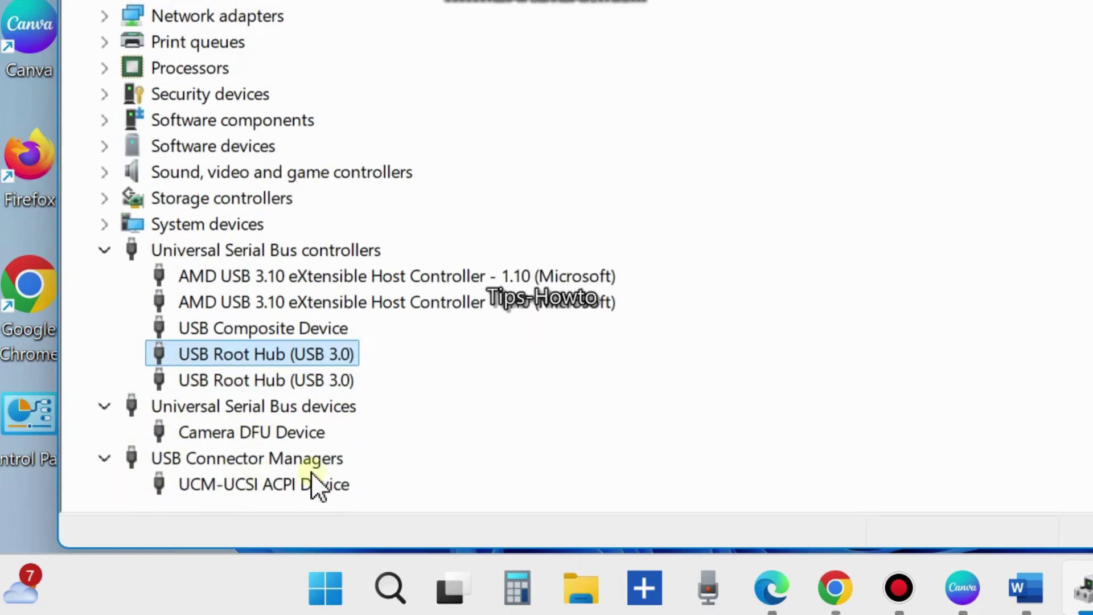
Run an automatic driver update search for the second USB Root Hub (USB 3.0).
right_click(228, 377)
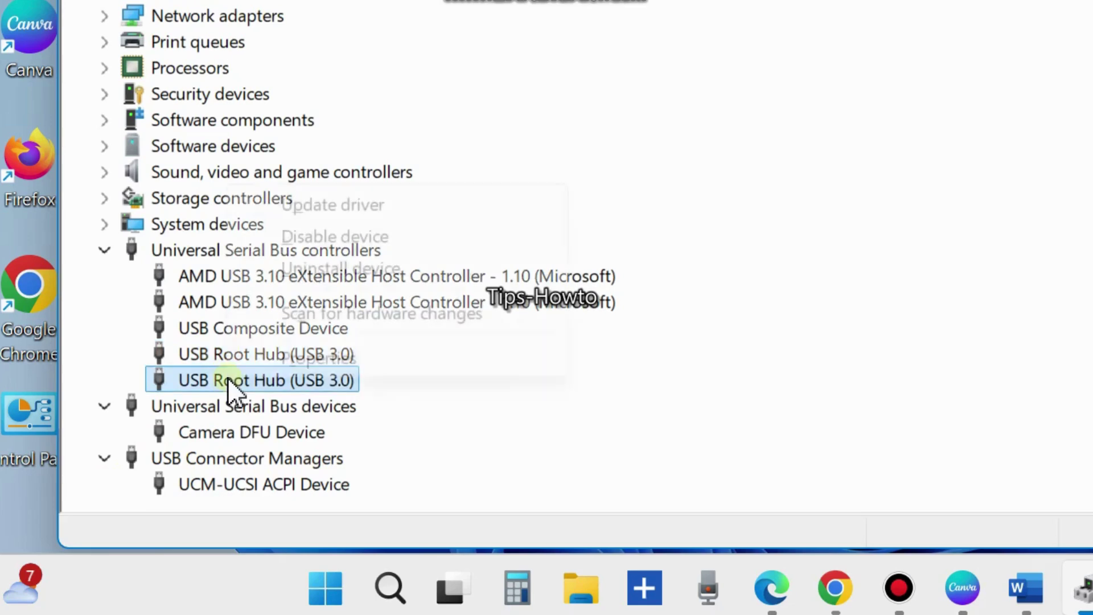
click(356, 204)
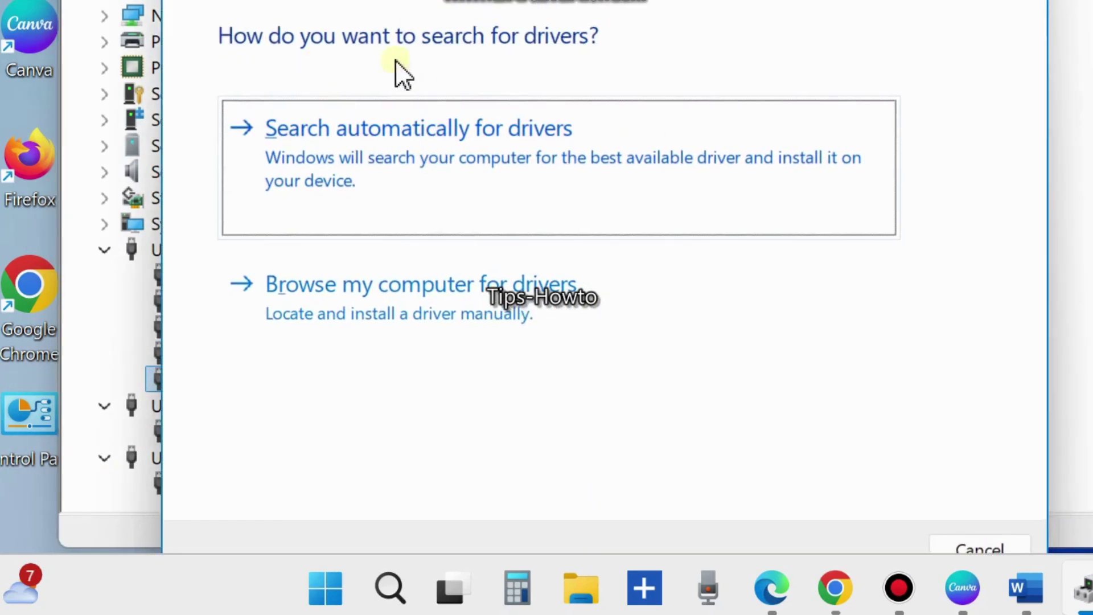
click(343, 146)
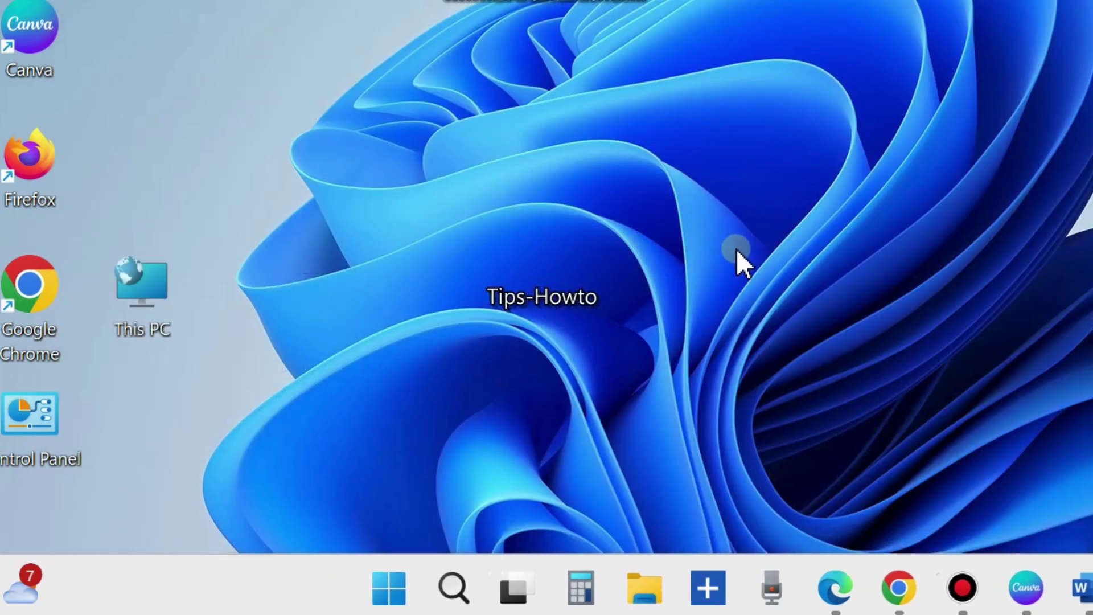
Open Device Manager from the desktop and expand the Universal Serial Bus controllers category.
right_click(397, 603)
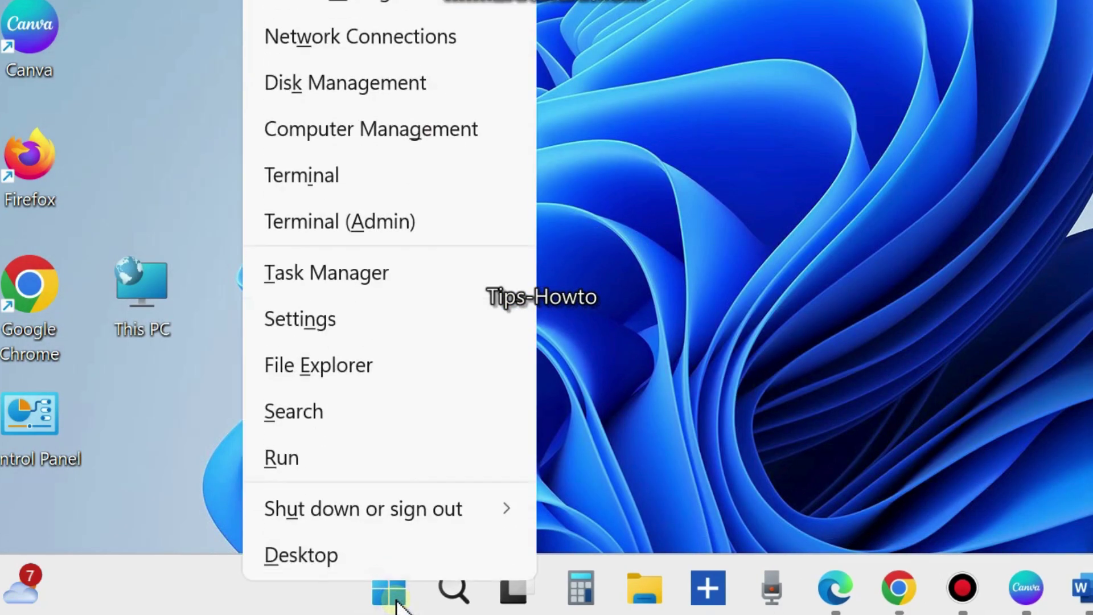
click(333, 7)
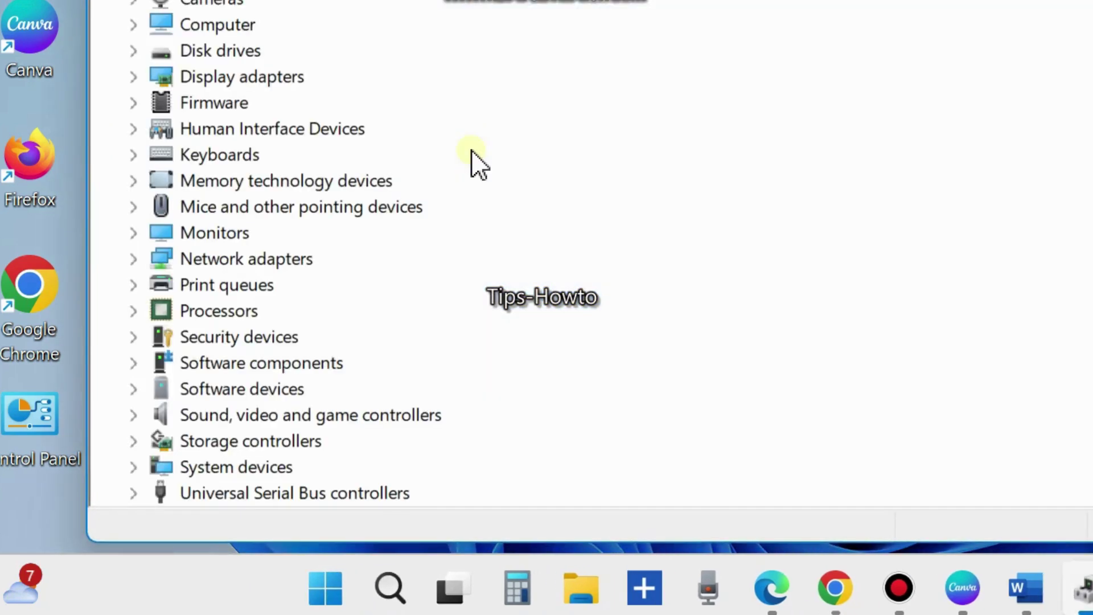
scroll(288, 336, down, 1)
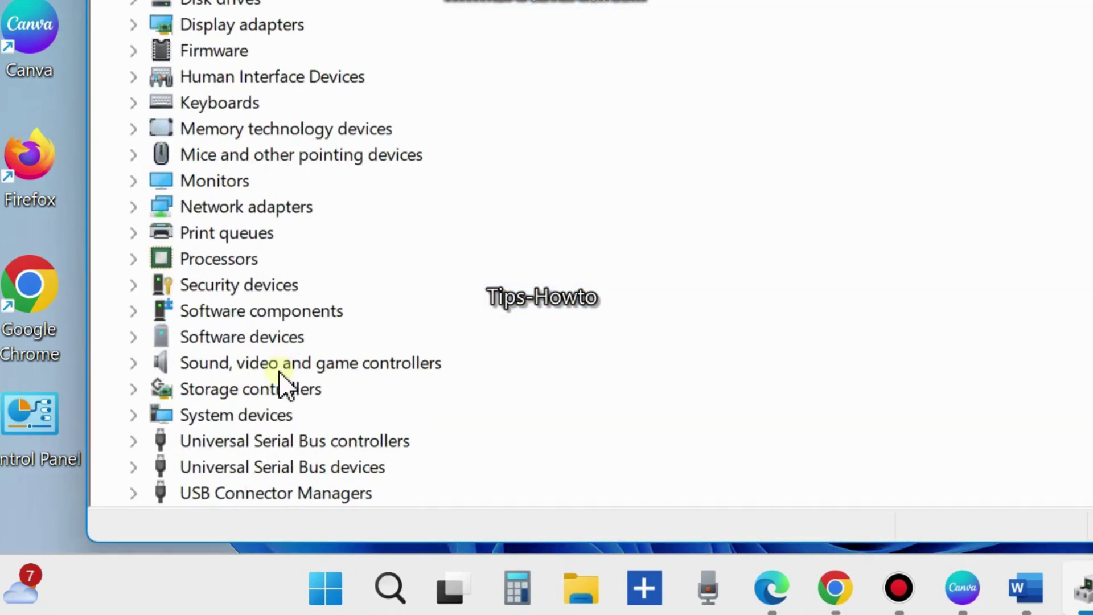
click(129, 440)
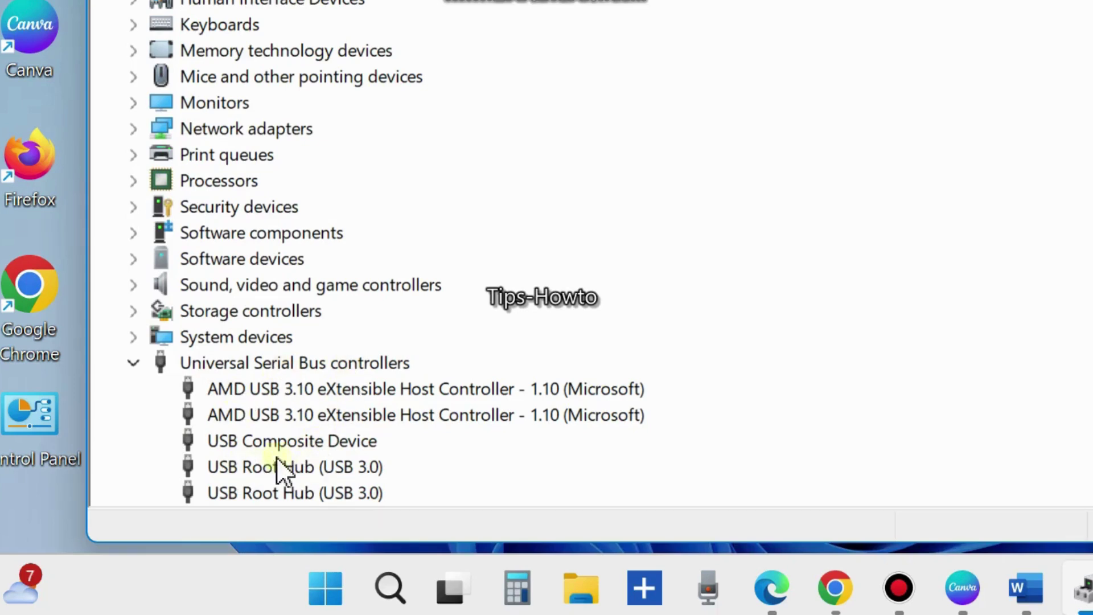
Bring up the uninstall confirmation for USB Composite Device, dismiss it without uninstalling, and close Device Manager.
right_click(316, 440)
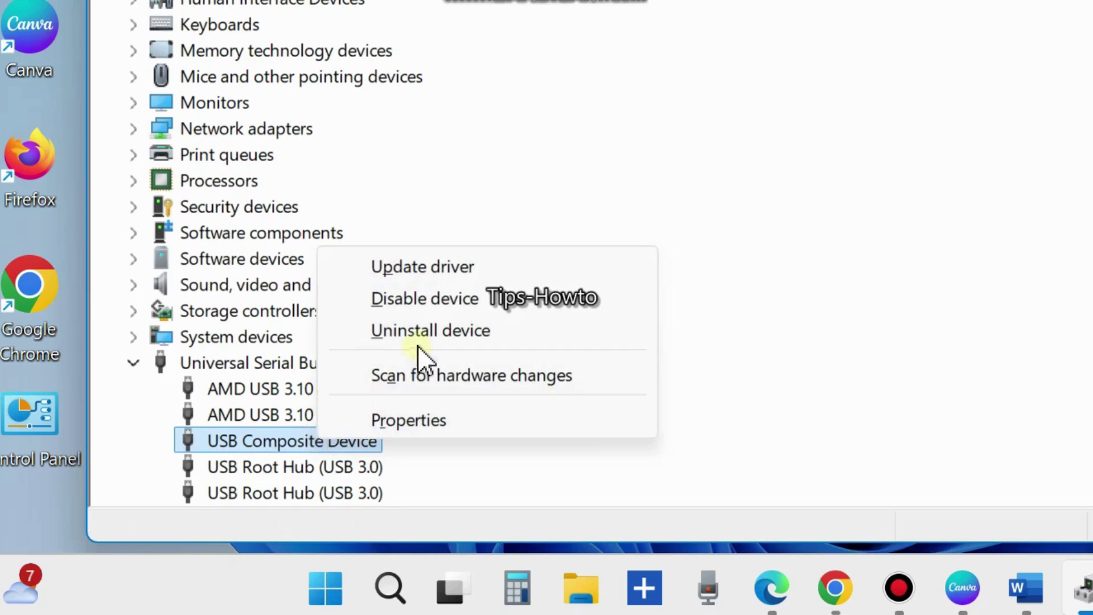
click(439, 333)
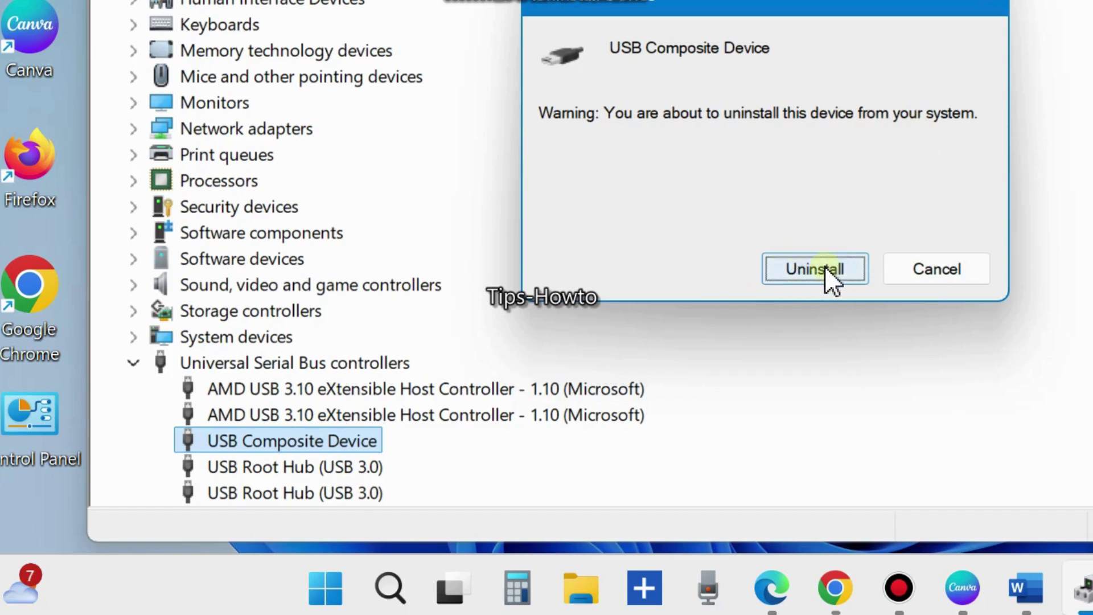
click(993, 7)
key(alt+F4)
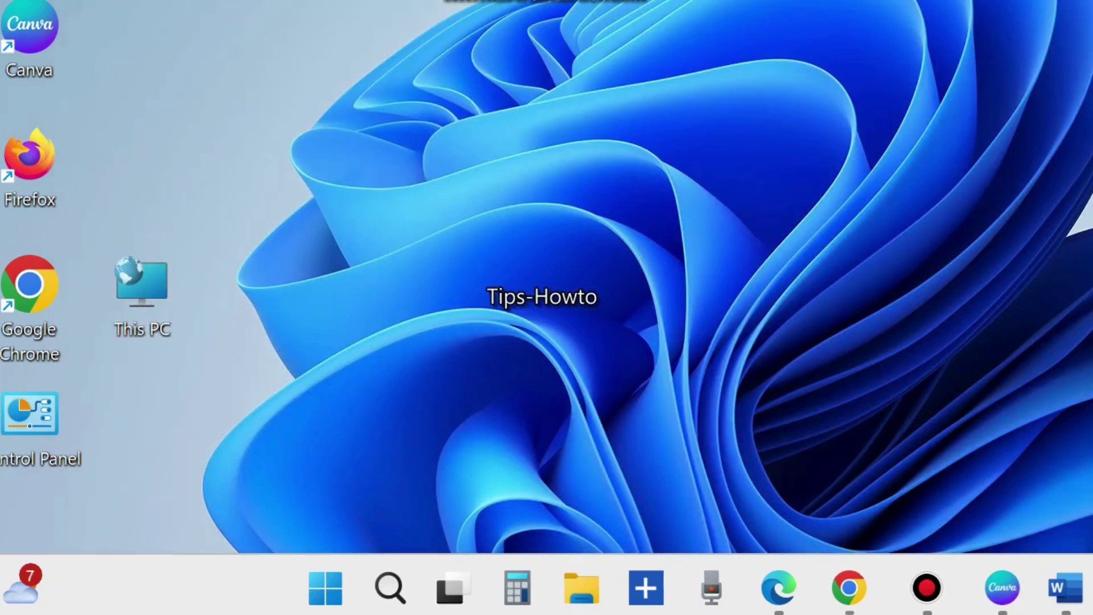
Bring up the Restart power option and dismiss it without restarting the computer.
right_click(395, 591)
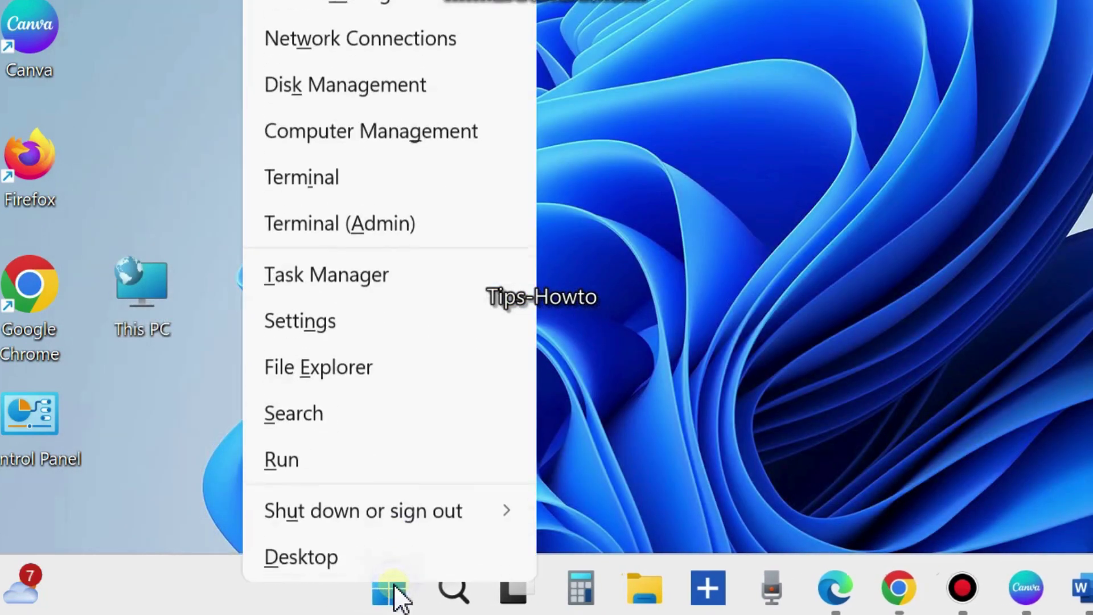
mouse_move(401, 517)
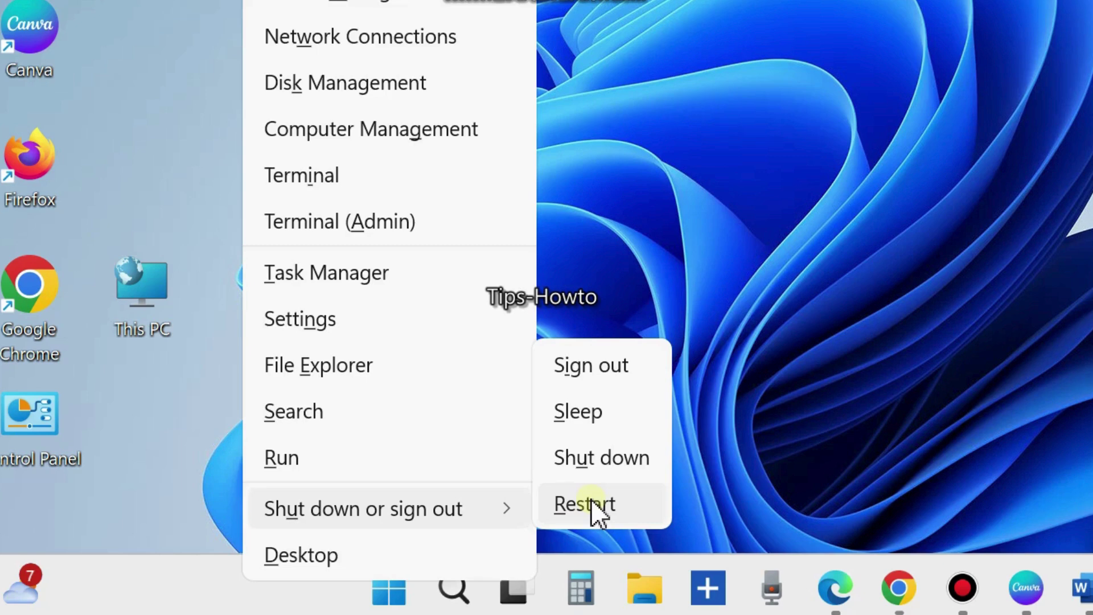
click(855, 312)
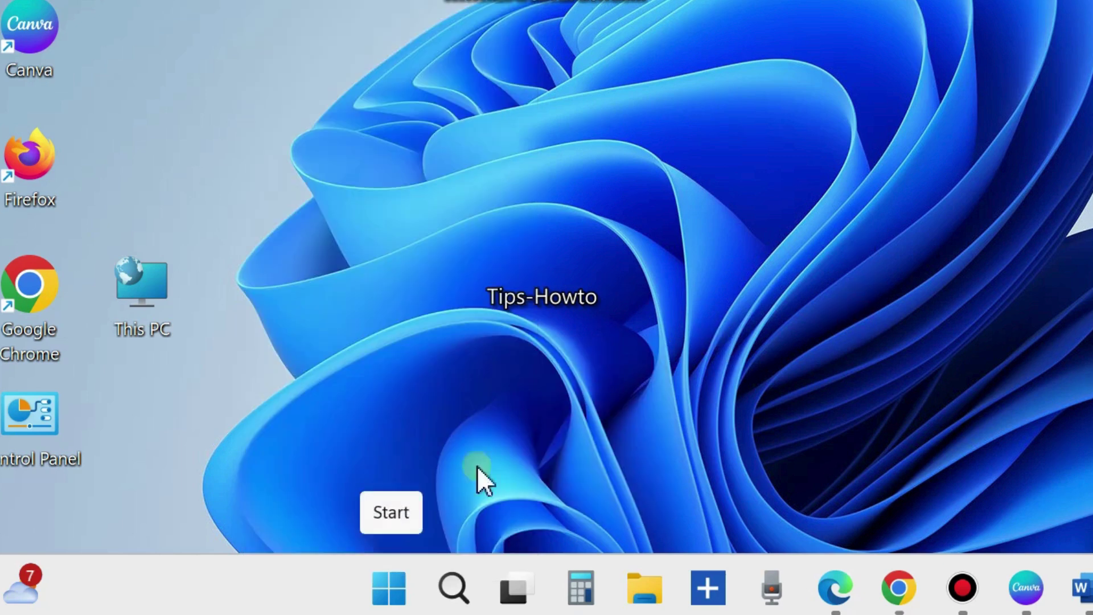
Reopen Device Manager and reposition its window so the title and all its commands are in view.
right_click(383, 595)
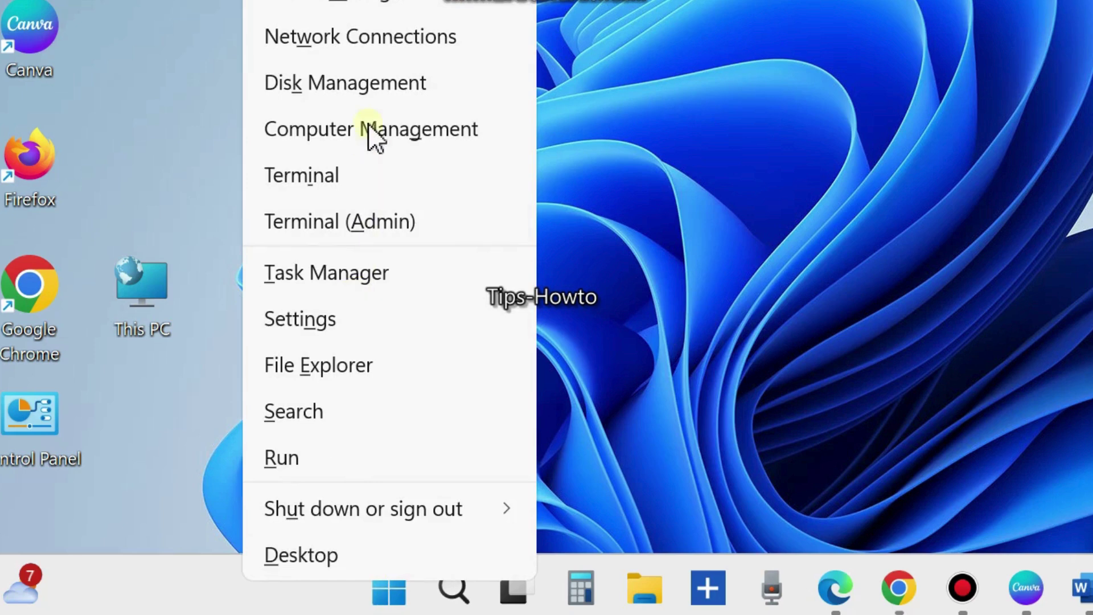
click(347, 3)
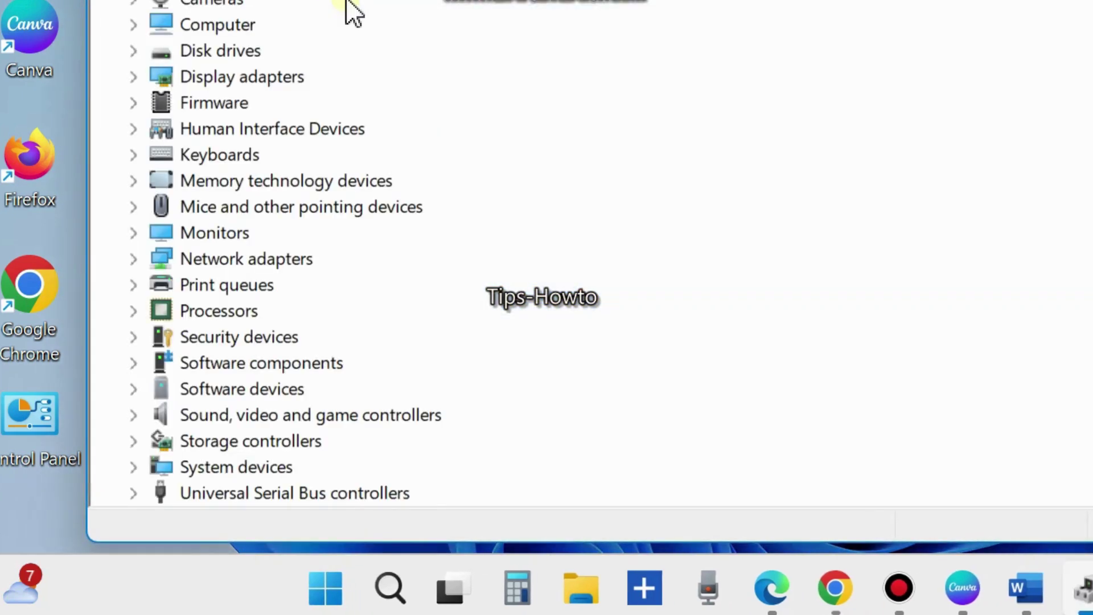
drag(449, 0, 428, 96)
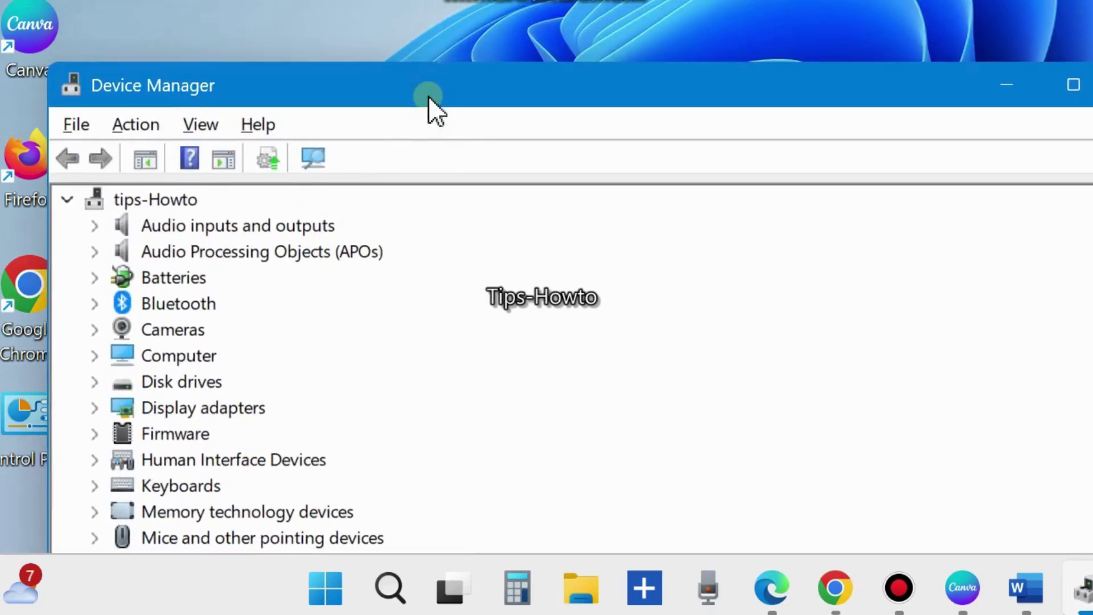
click(137, 122)
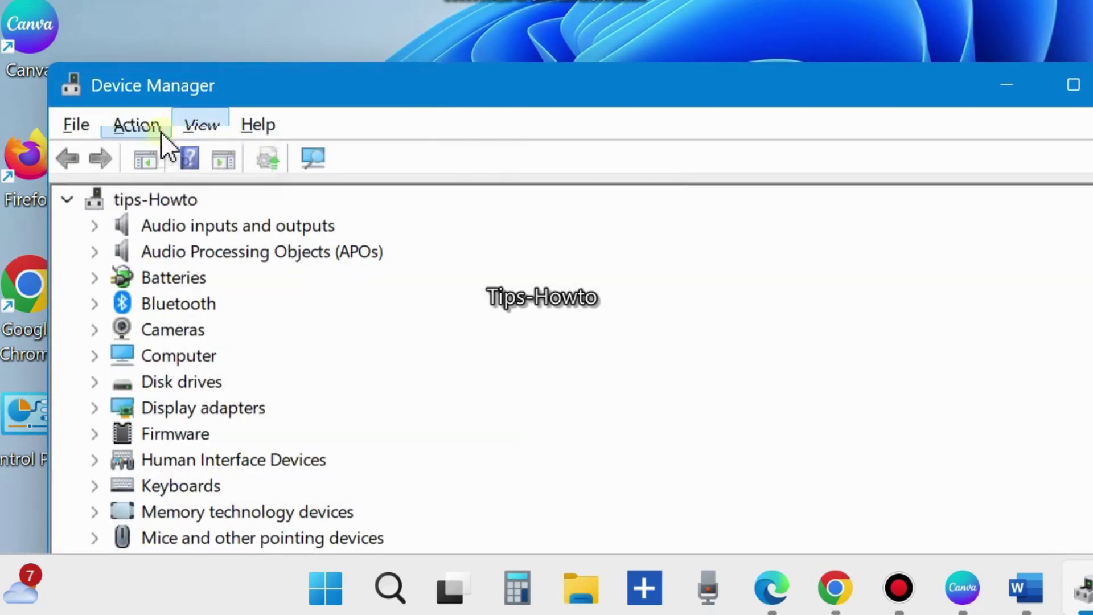
mouse_move(72, 121)
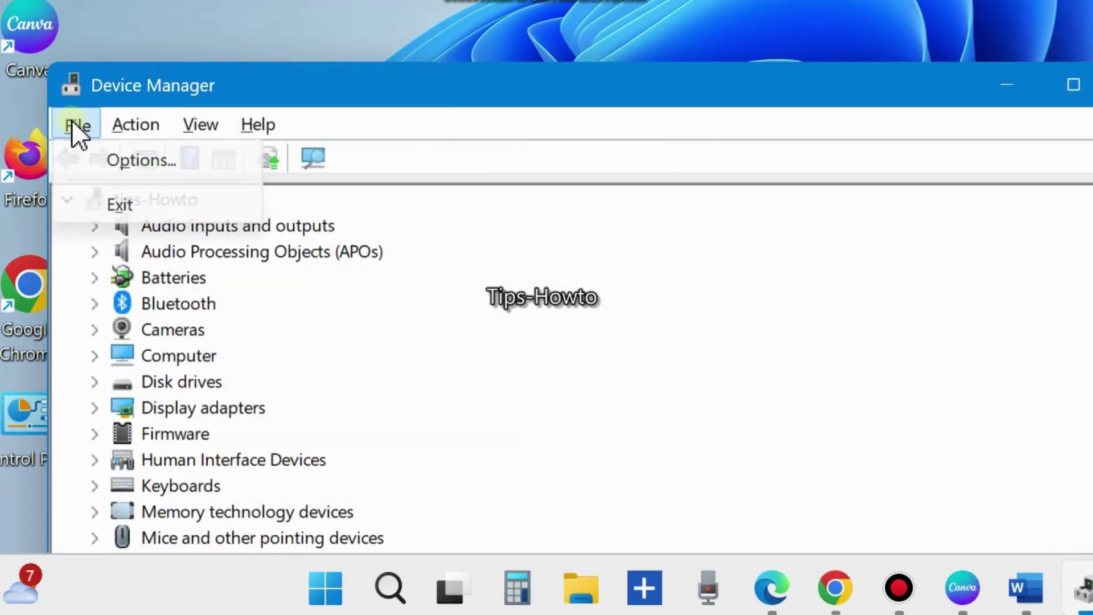
mouse_move(196, 120)
click(139, 121)
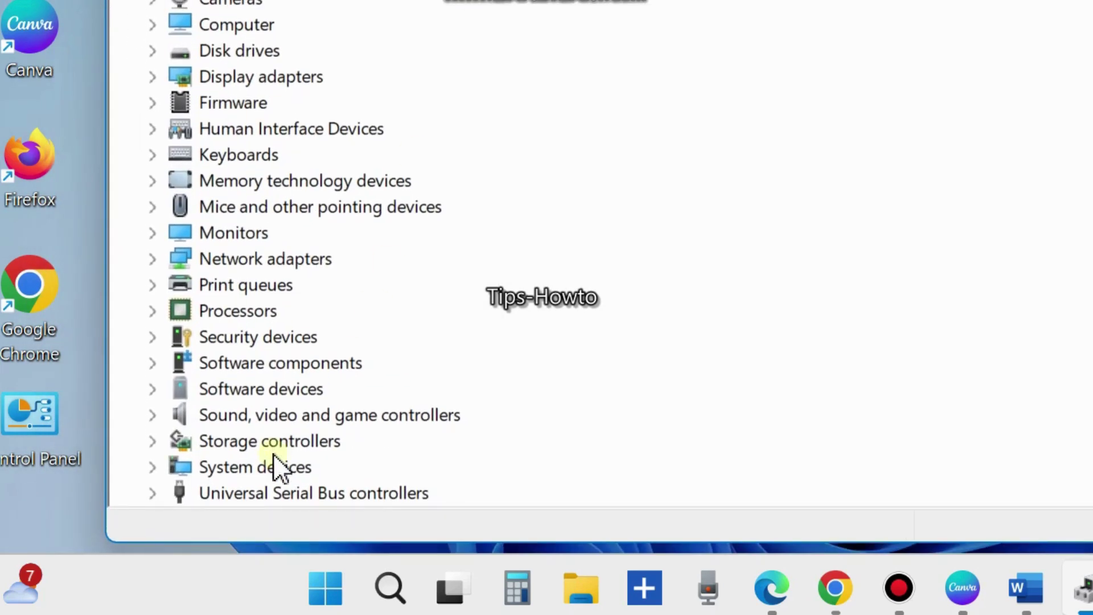
Scan for hardware changes from the Universal Serial Bus controllers category and expand that category.
scroll(272, 454, down, 1)
click(234, 442)
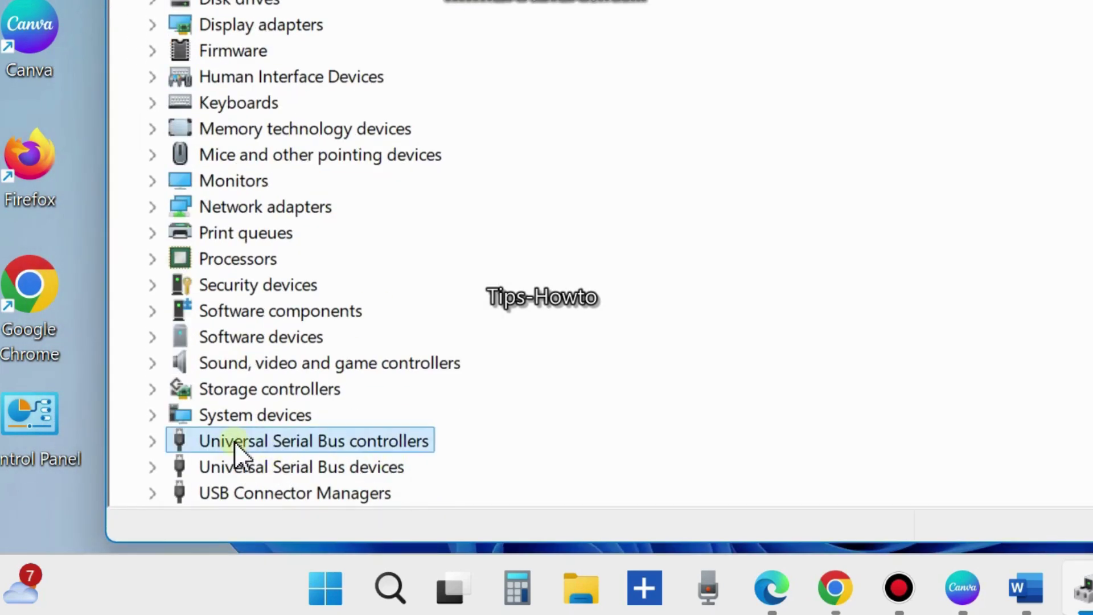
right_click(259, 439)
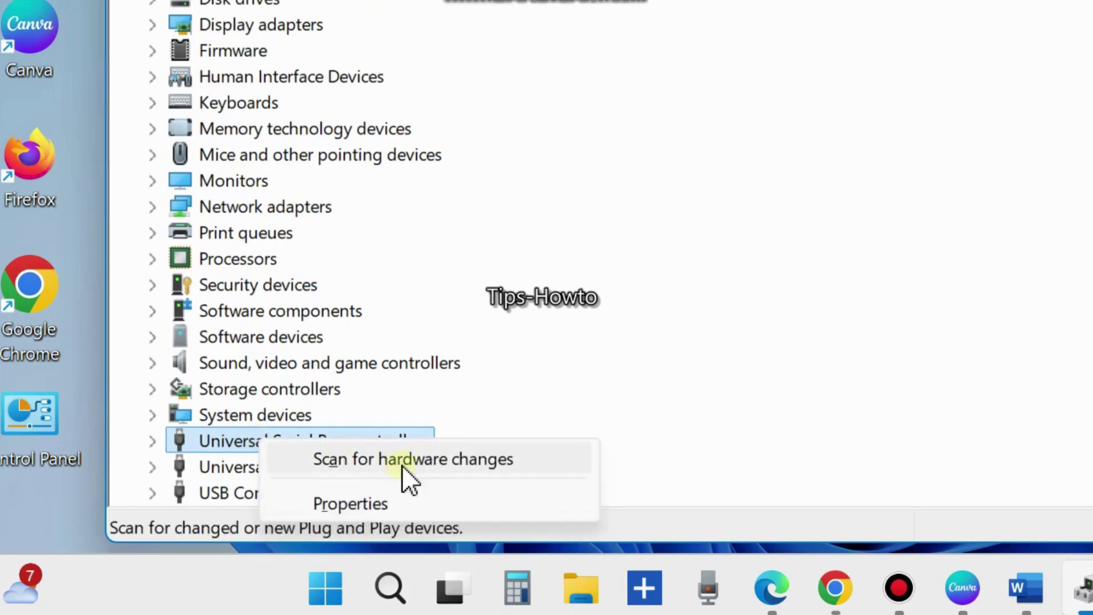
click(419, 455)
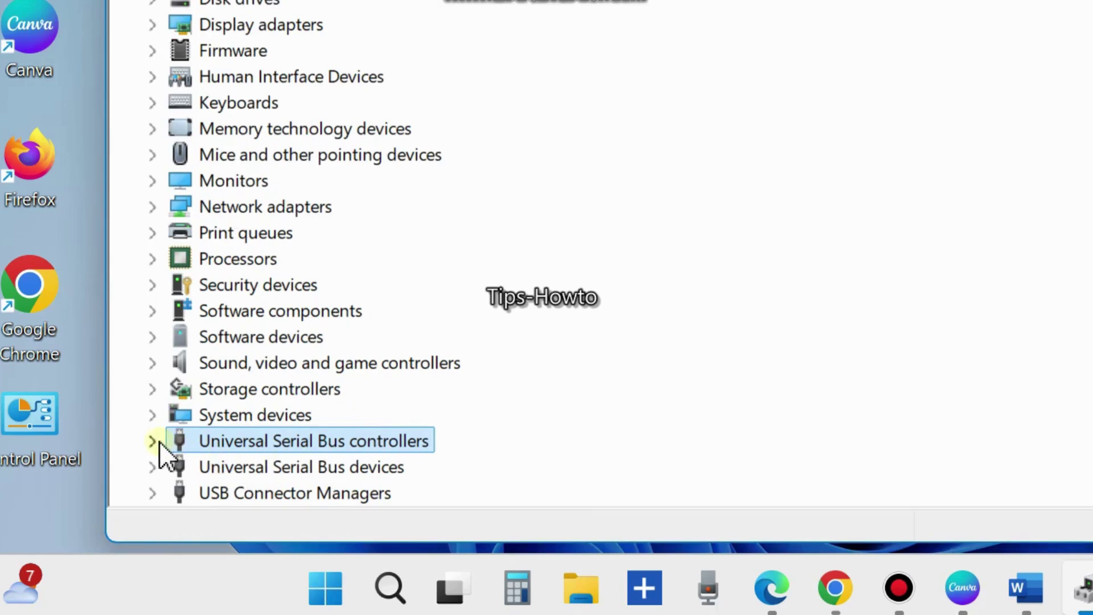
click(158, 441)
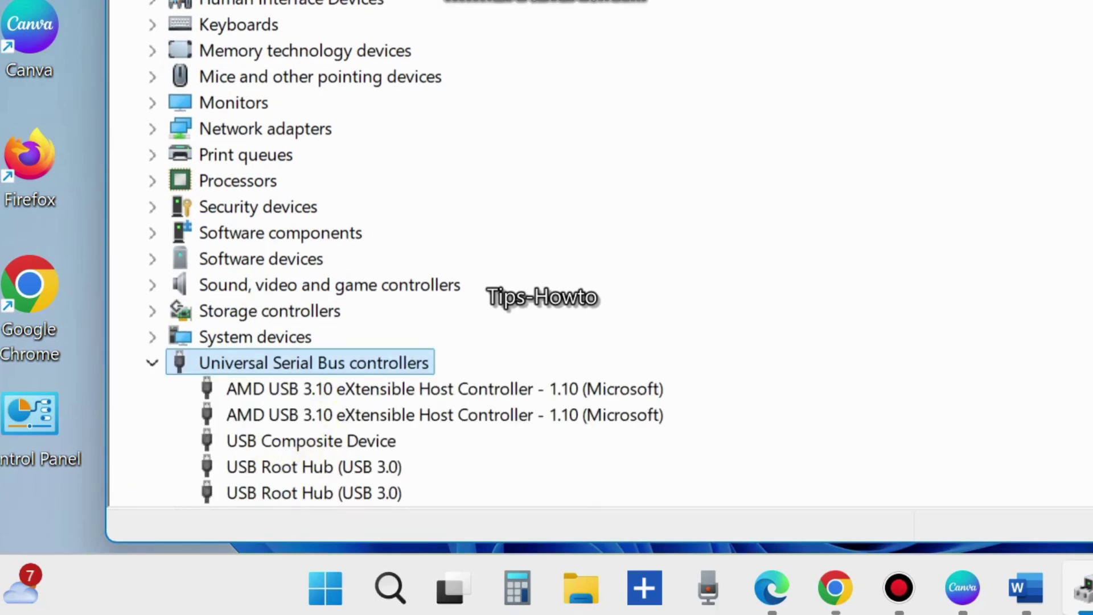
Close Device Manager and open Disk Management.
key(alt+F4)
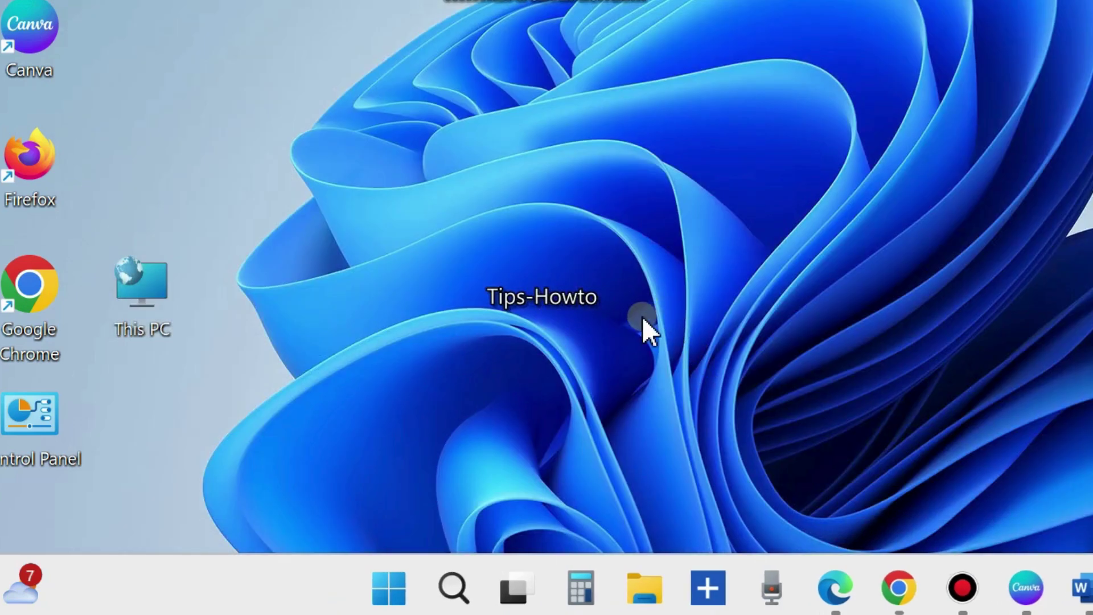
right_click(382, 581)
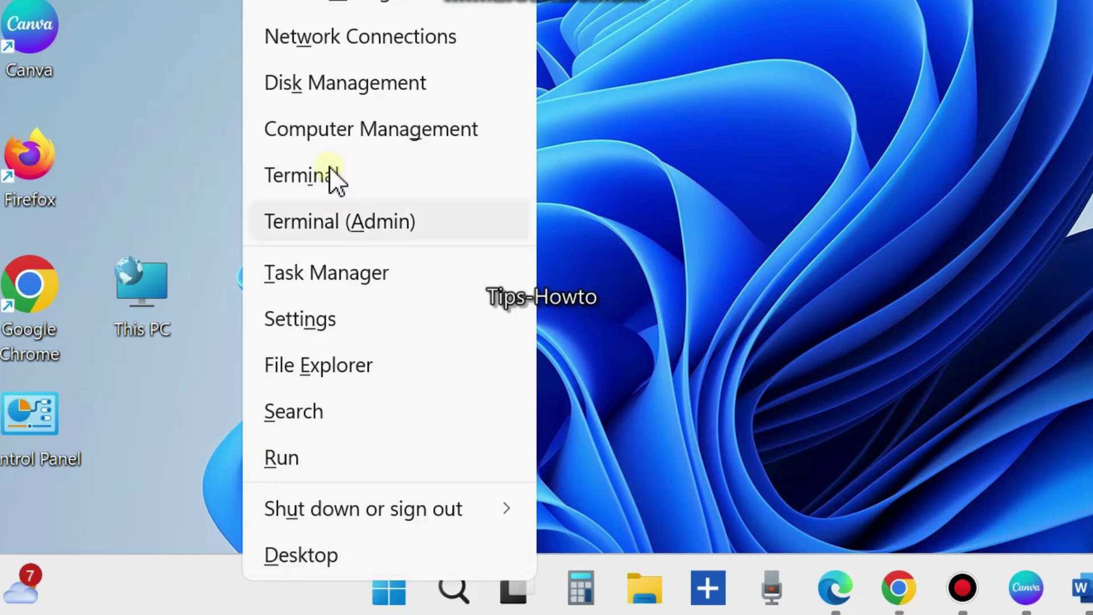
click(338, 90)
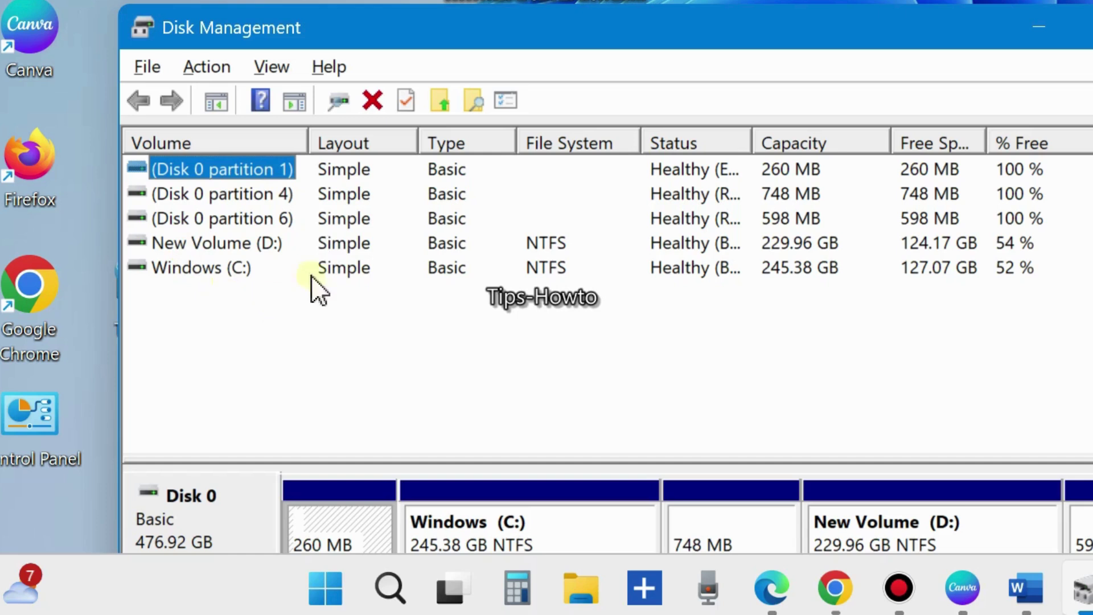
Try to assign drive letter E to New Volume (D:), decline the confirmation, and close the drive letter dialog and Disk Management.
right_click(260, 245)
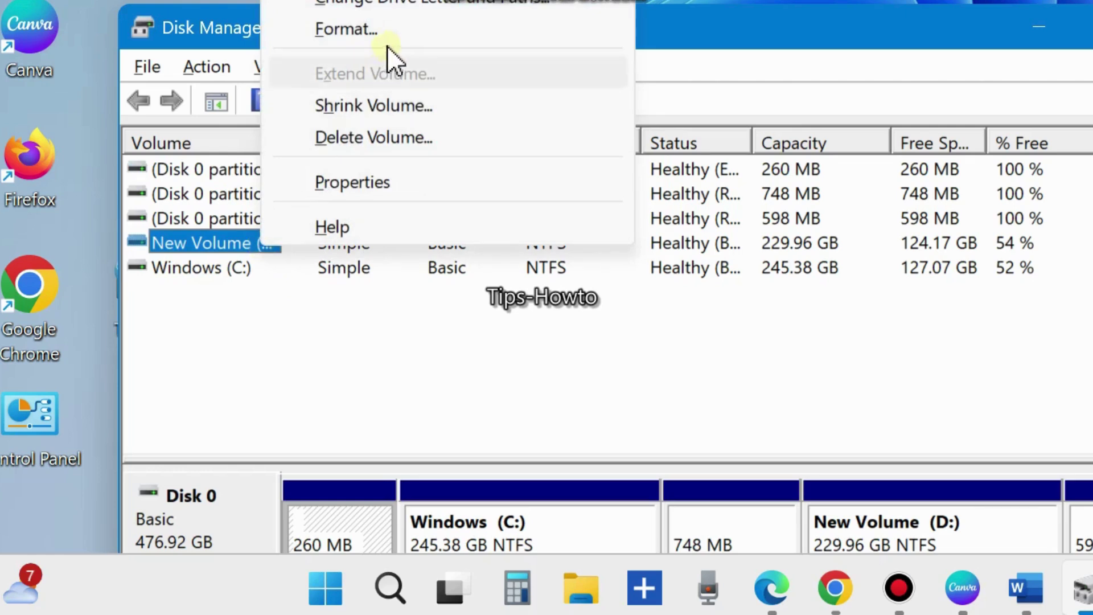
click(420, 5)
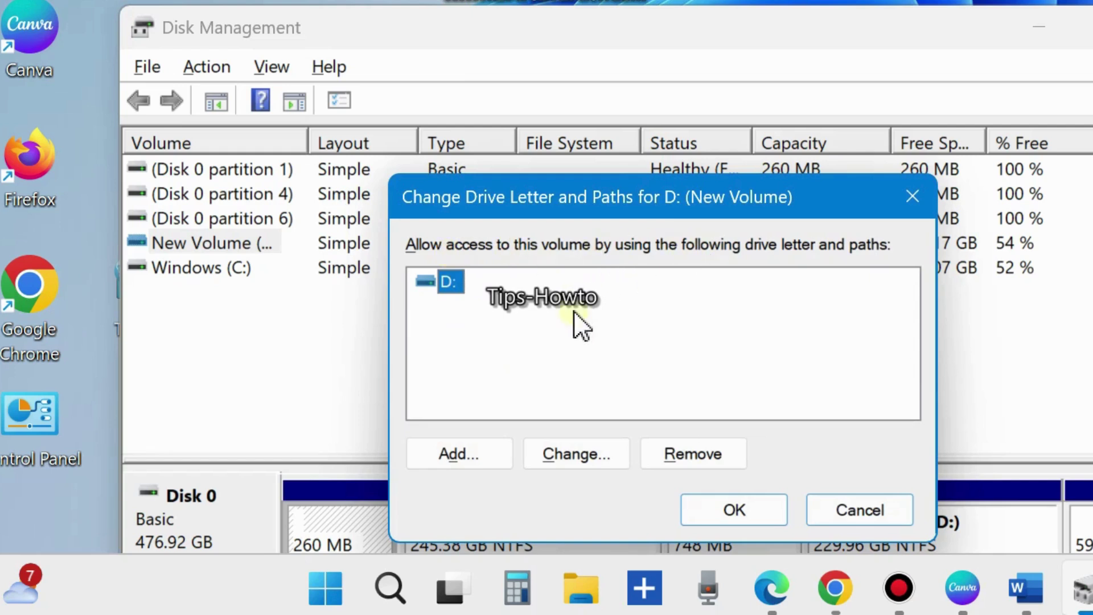
click(569, 452)
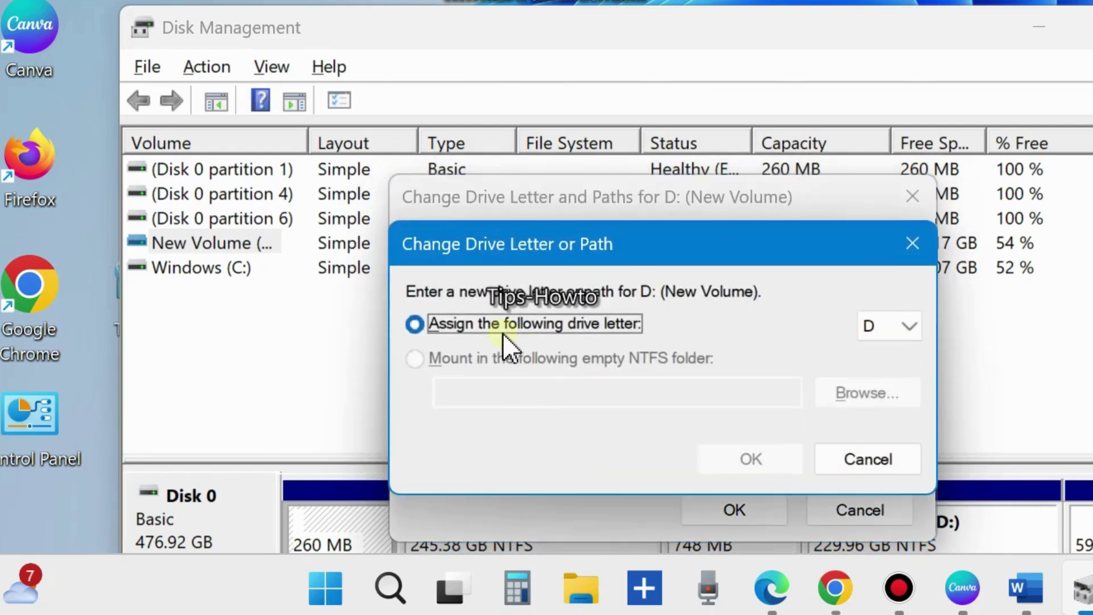
click(911, 325)
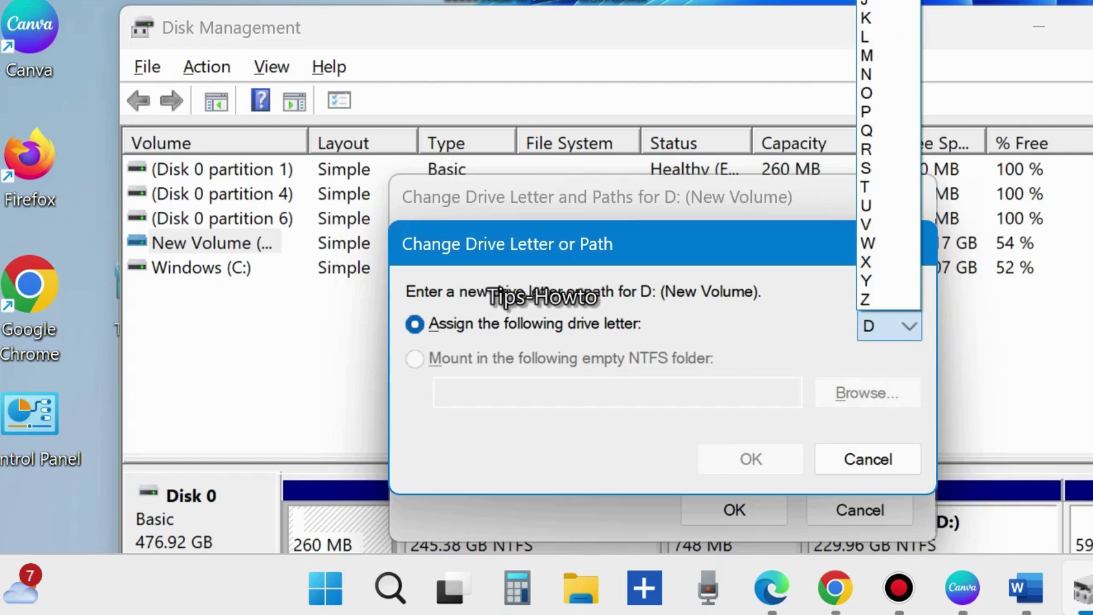
click(866, 3)
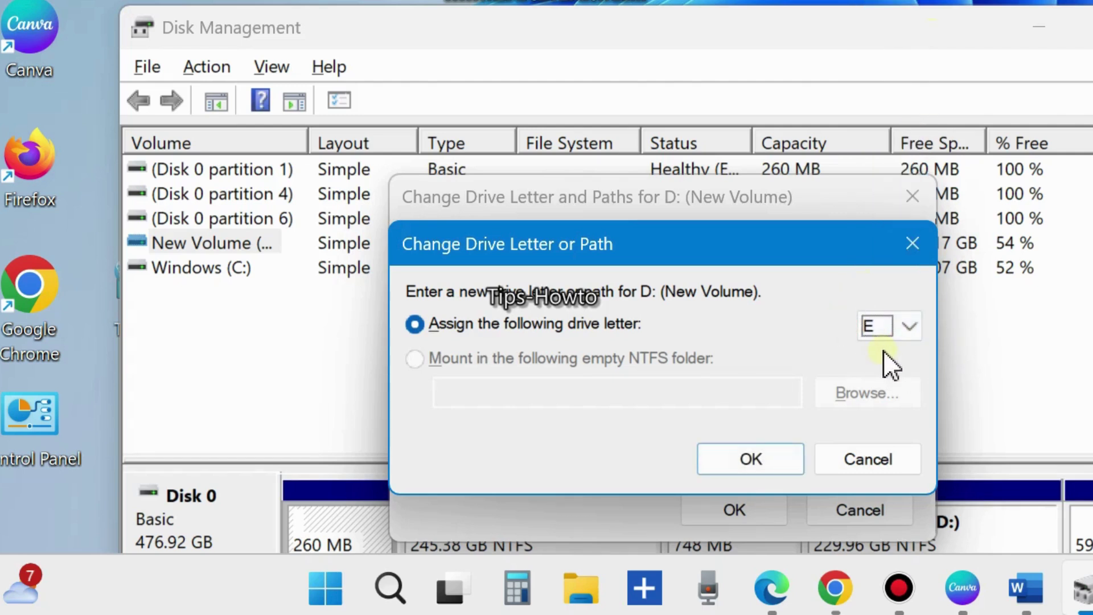
click(744, 459)
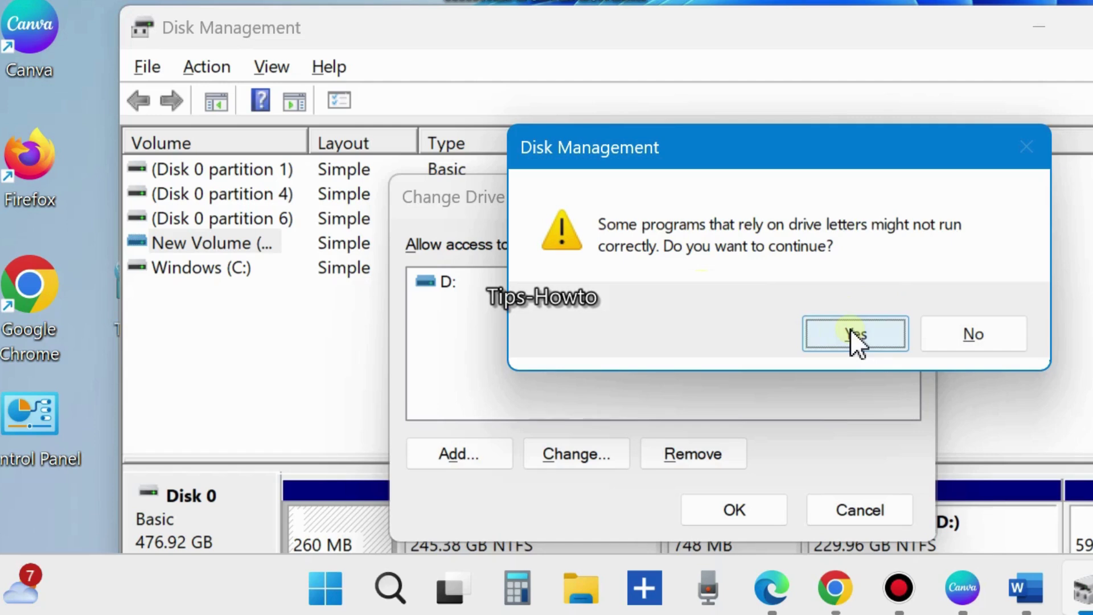
click(987, 335)
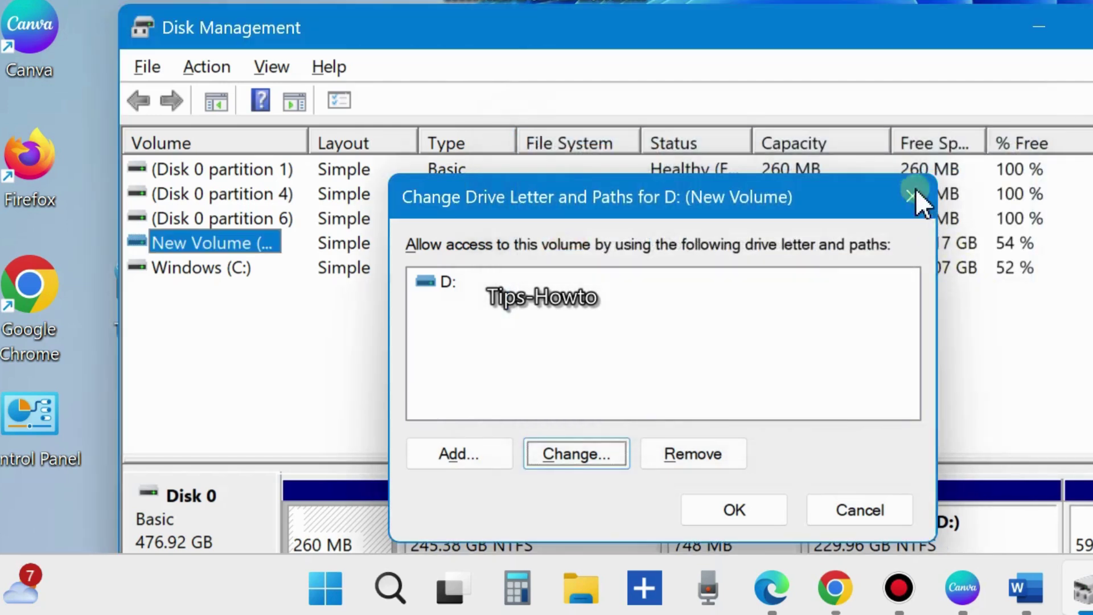
click(912, 197)
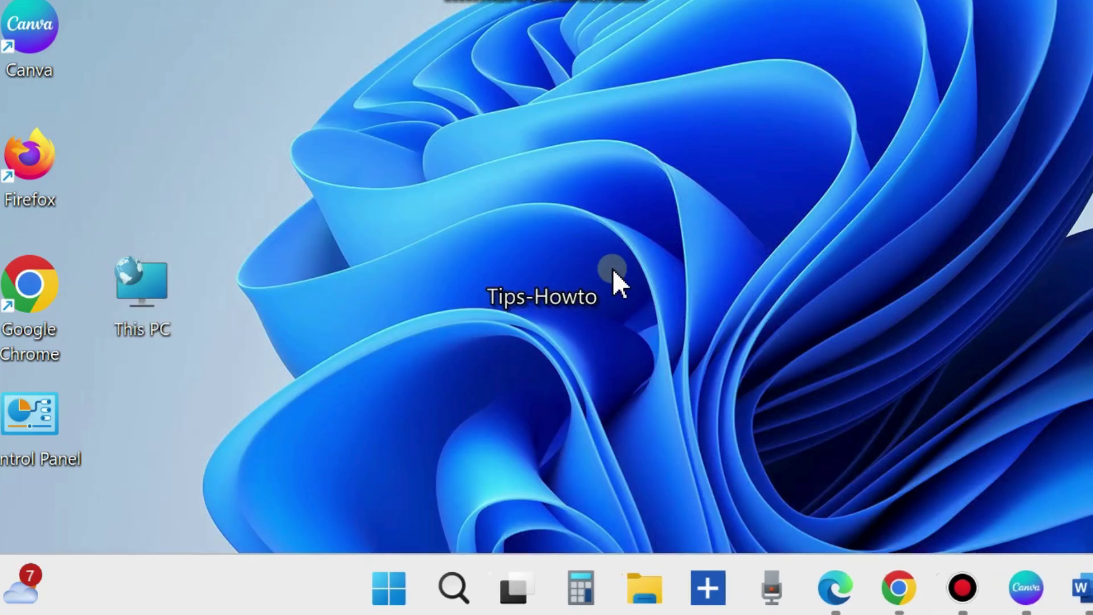
Open the advanced power settings of the HP Recommended plan from Control Panel's Power Options.
double_click(45, 431)
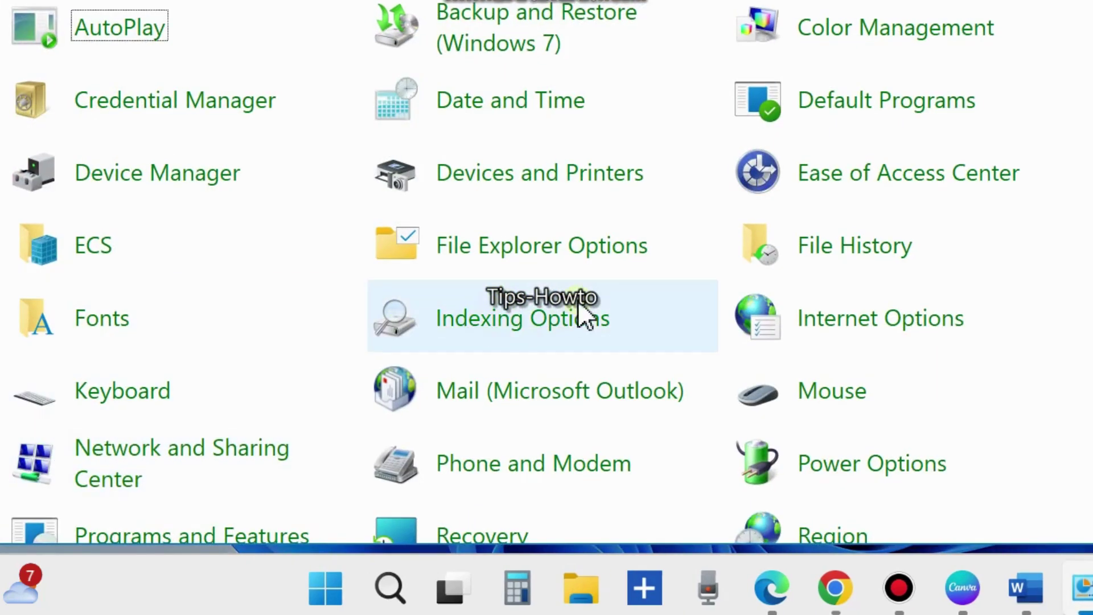
scroll(579, 302, down, 4)
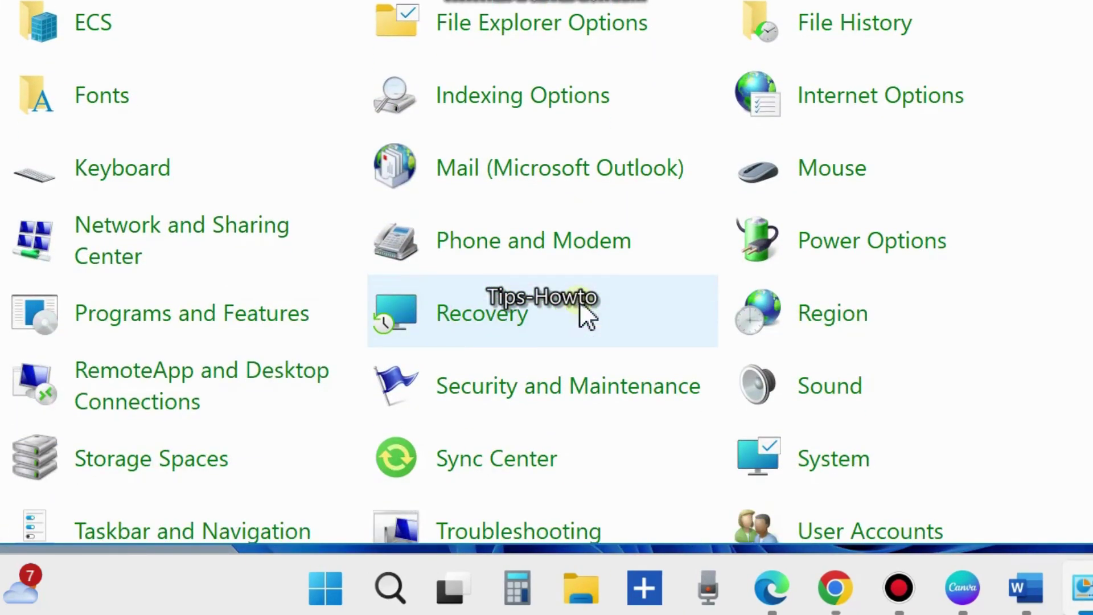
click(878, 250)
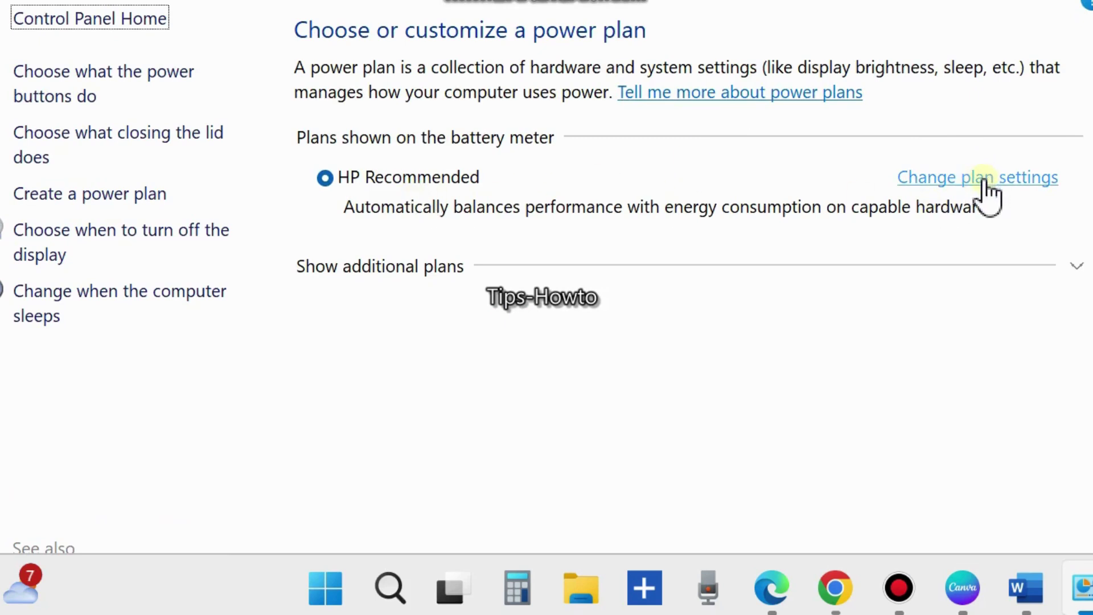
click(983, 180)
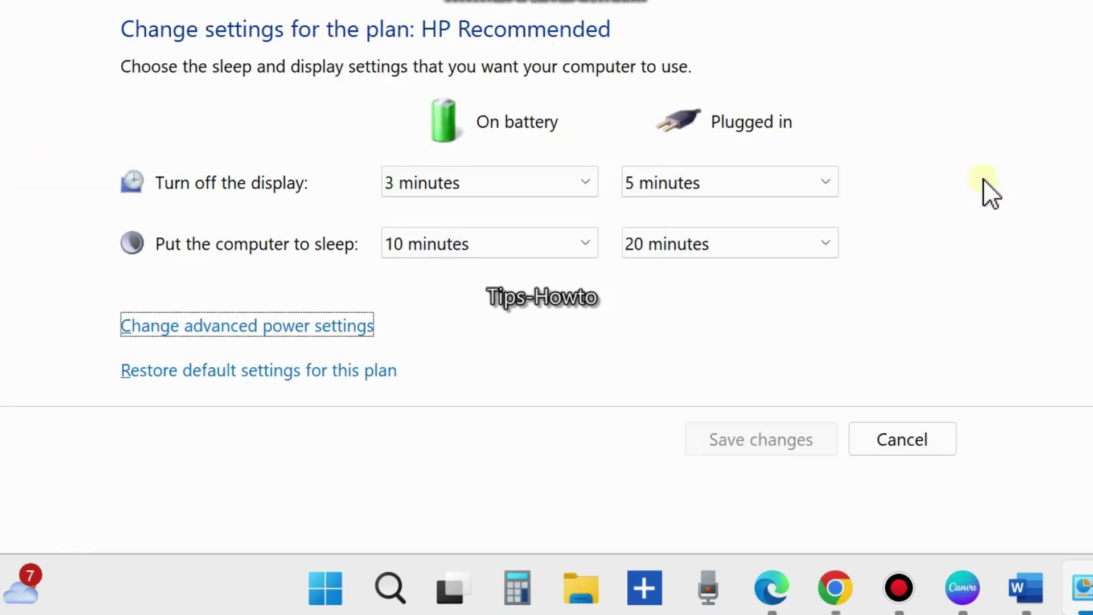
click(248, 336)
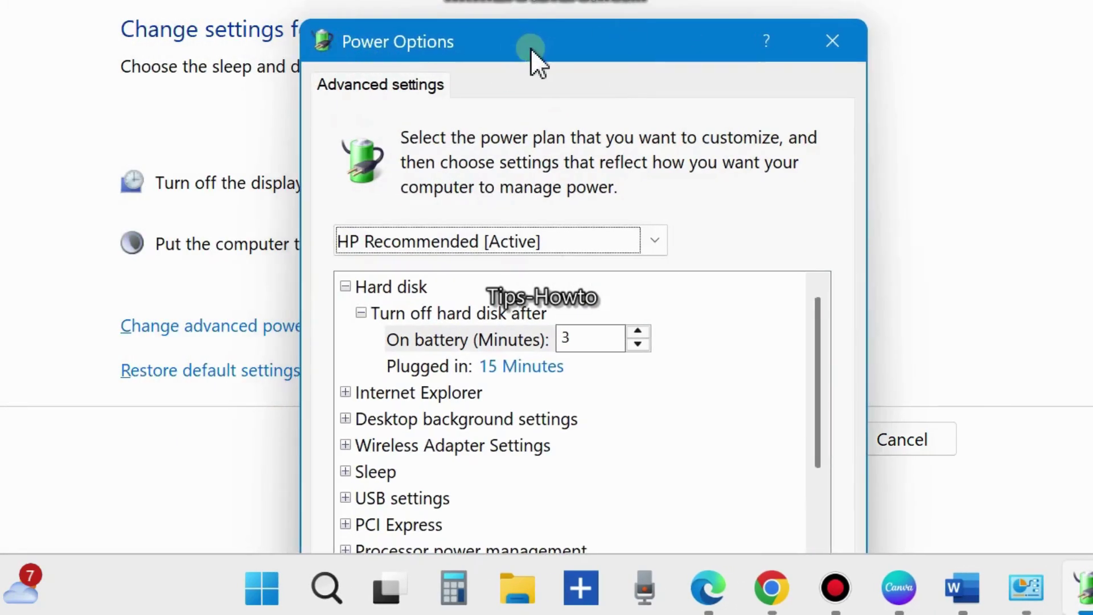
Set USB selective suspend to Disabled for On battery under the USB settings.
drag(530, 48, 563, 0)
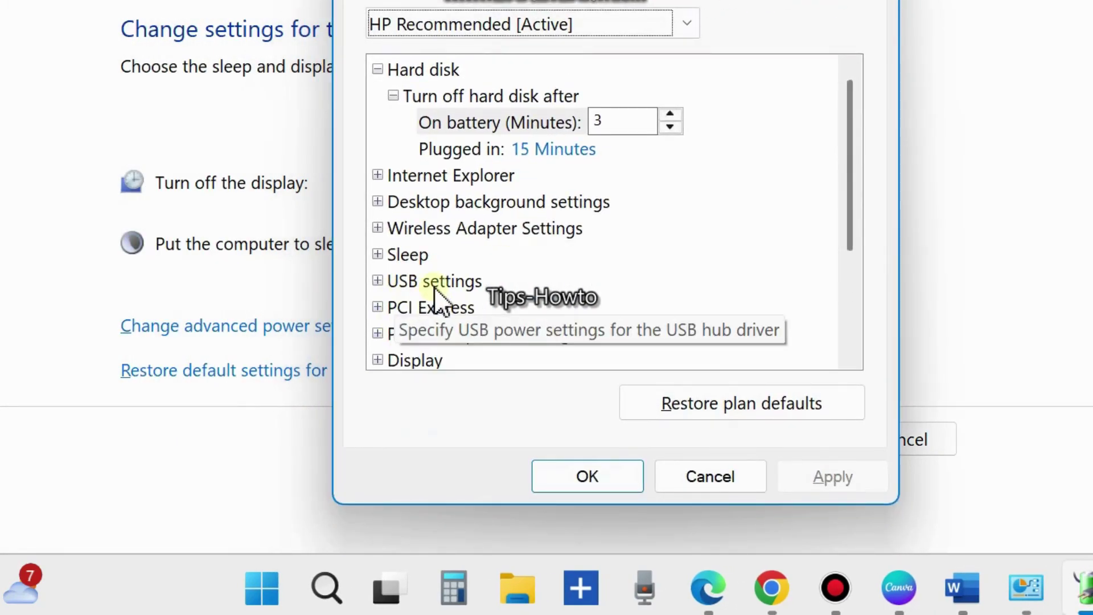
click(378, 280)
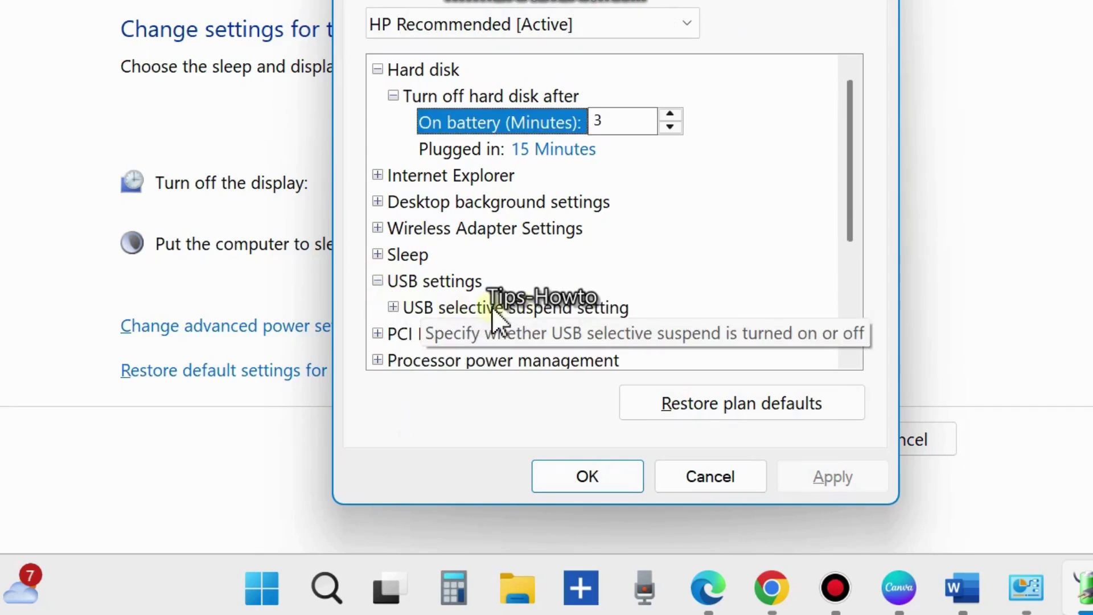
click(393, 307)
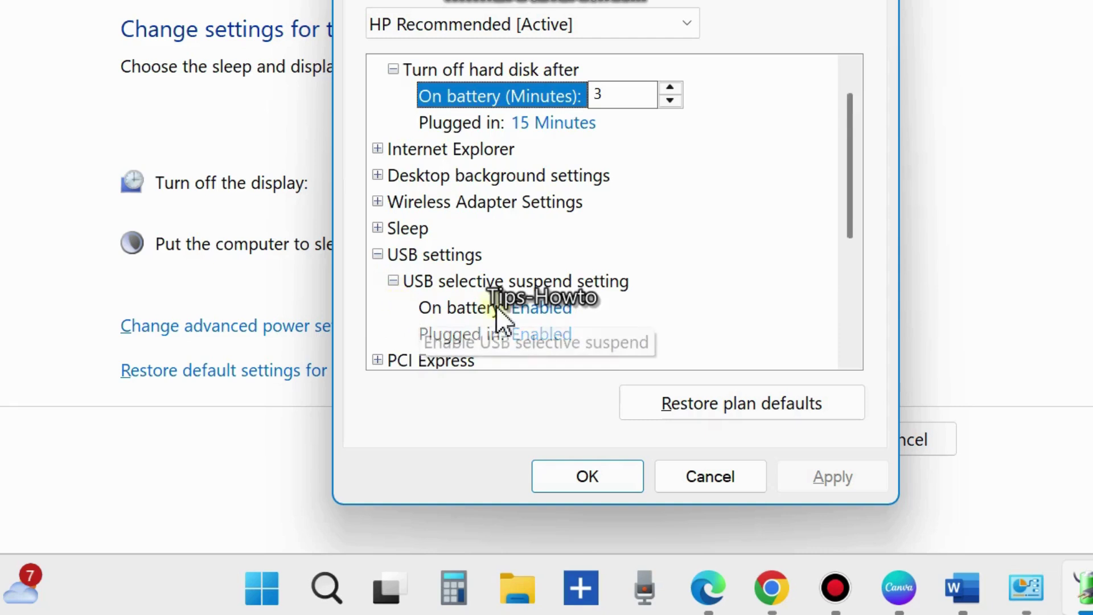
click(553, 307)
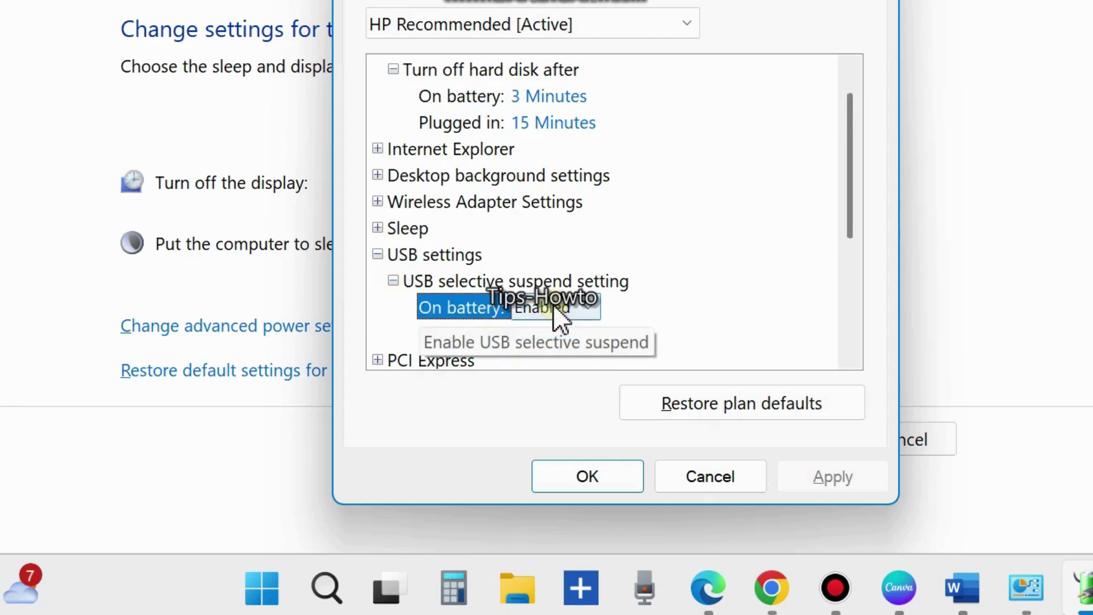
click(590, 308)
click(570, 335)
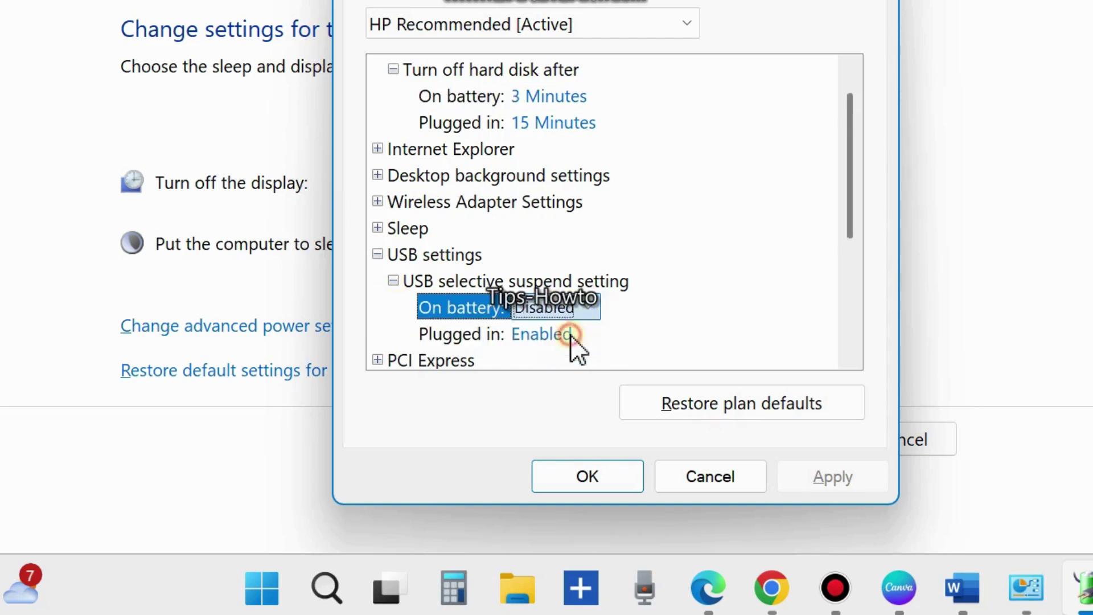
Set USB selective suspend to Disabled for Plugged in and accept the advanced power settings.
click(569, 334)
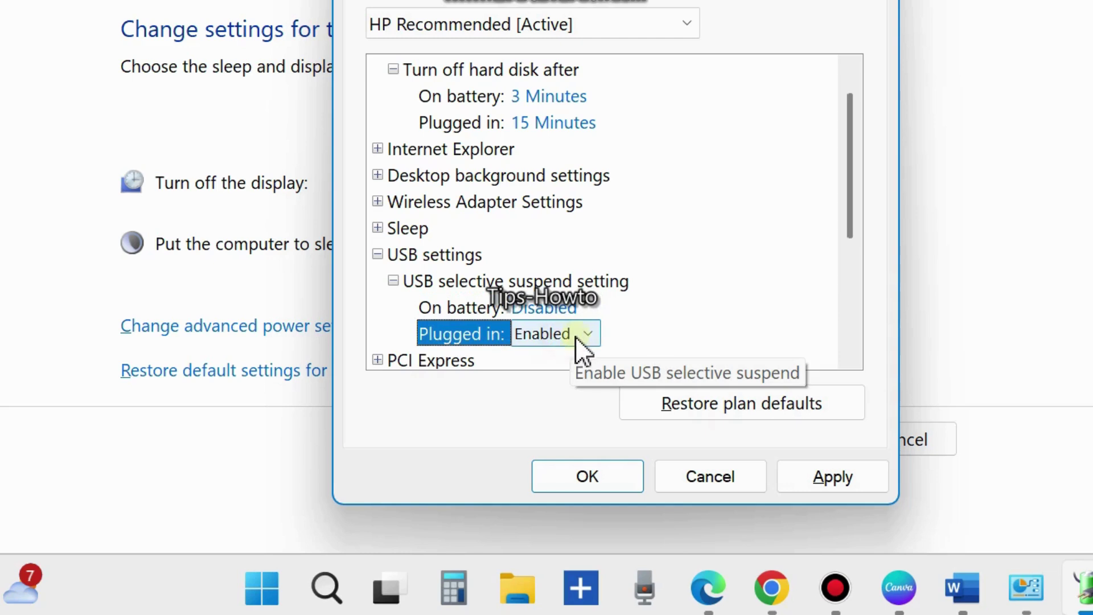
click(586, 335)
click(566, 357)
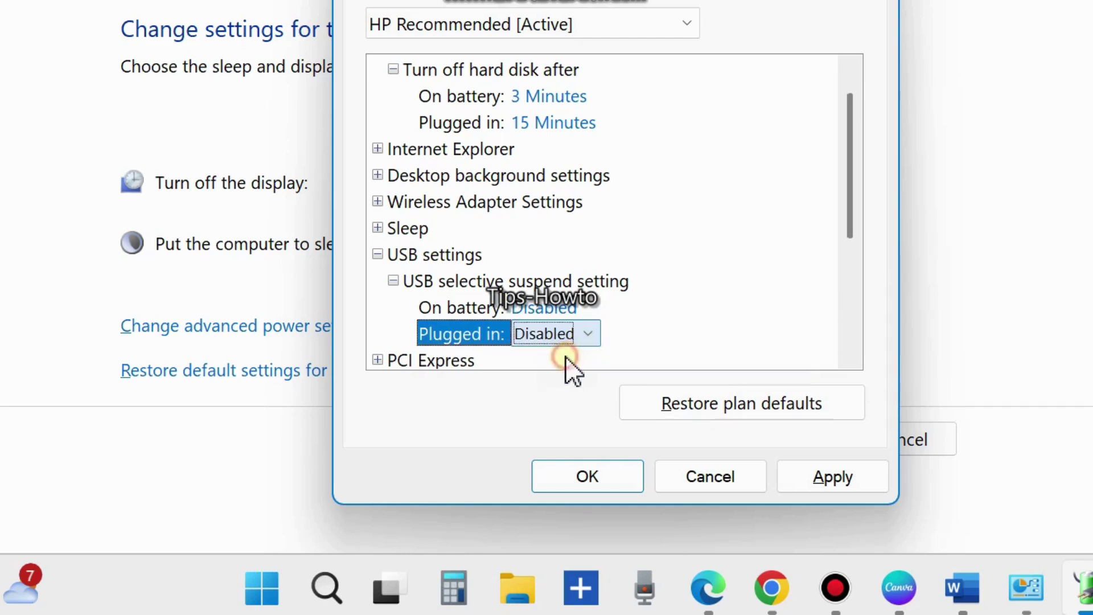
scroll(622, 302, down, 2)
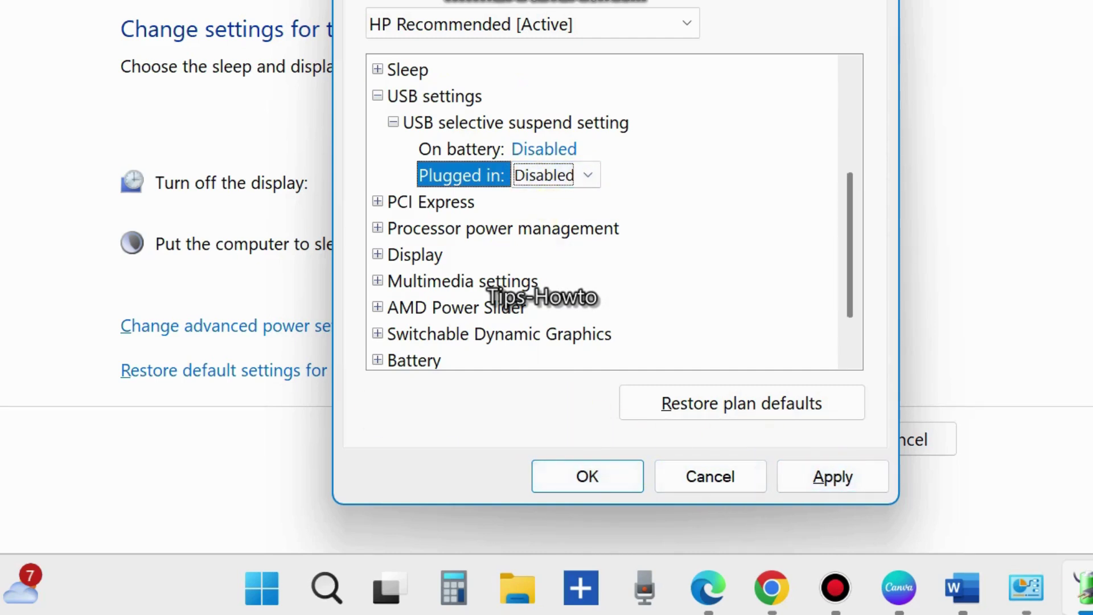
key(Return)
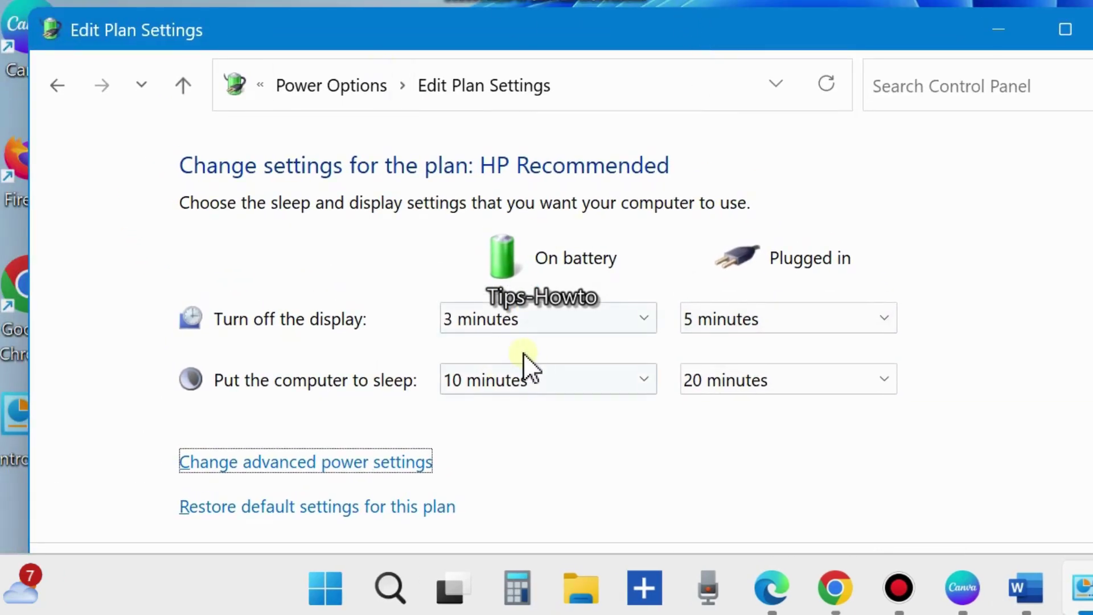
Unlock the unavailable options in the power button settings, turn off fast startup, and save the changes.
click(57, 87)
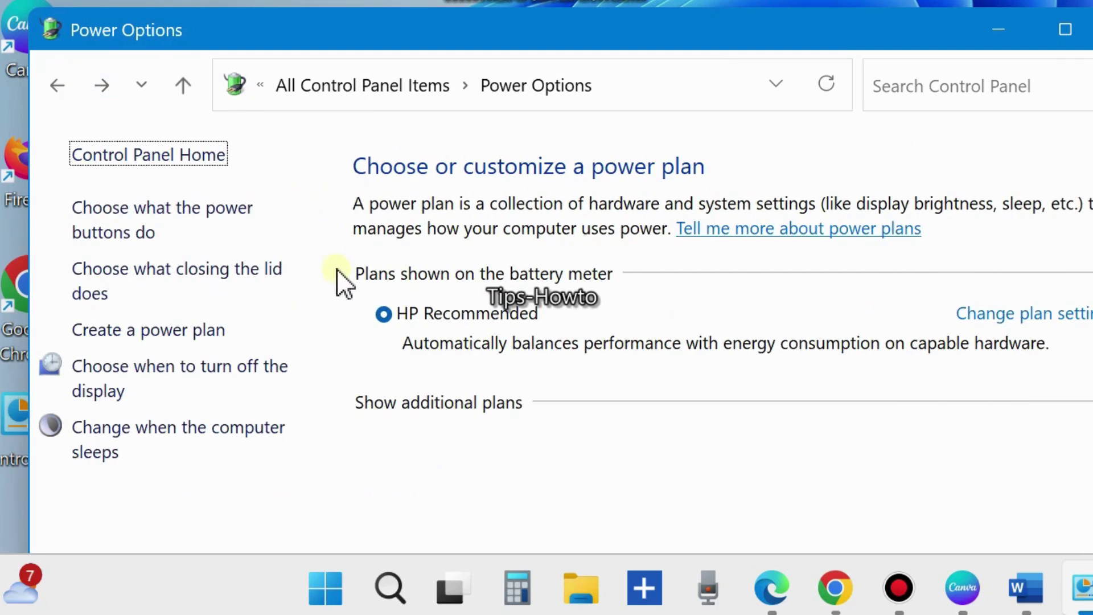
click(131, 234)
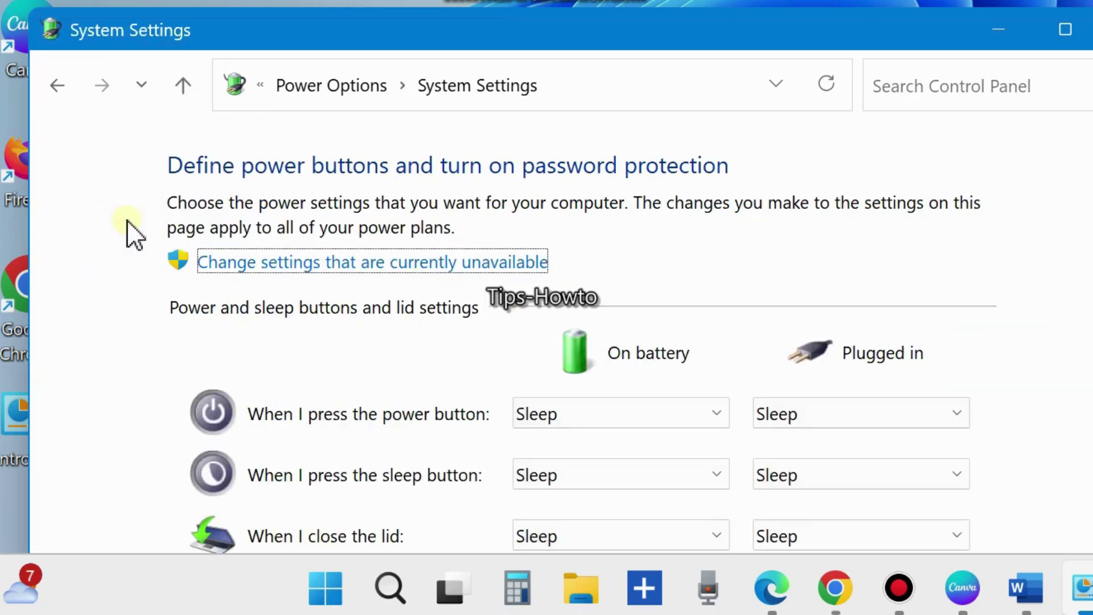
drag(518, 46, 509, 0)
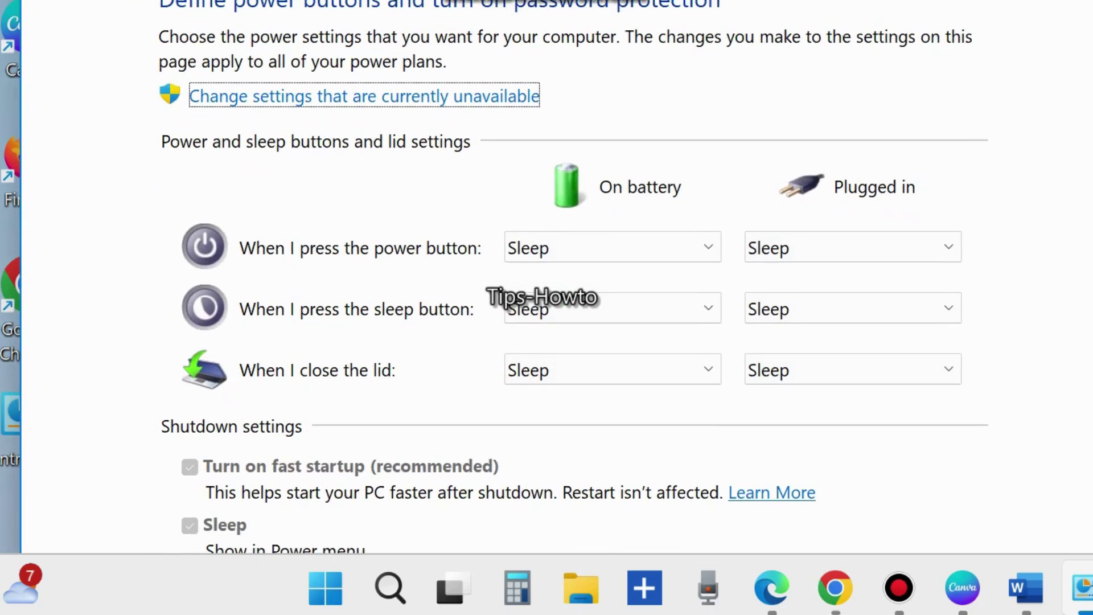
click(337, 97)
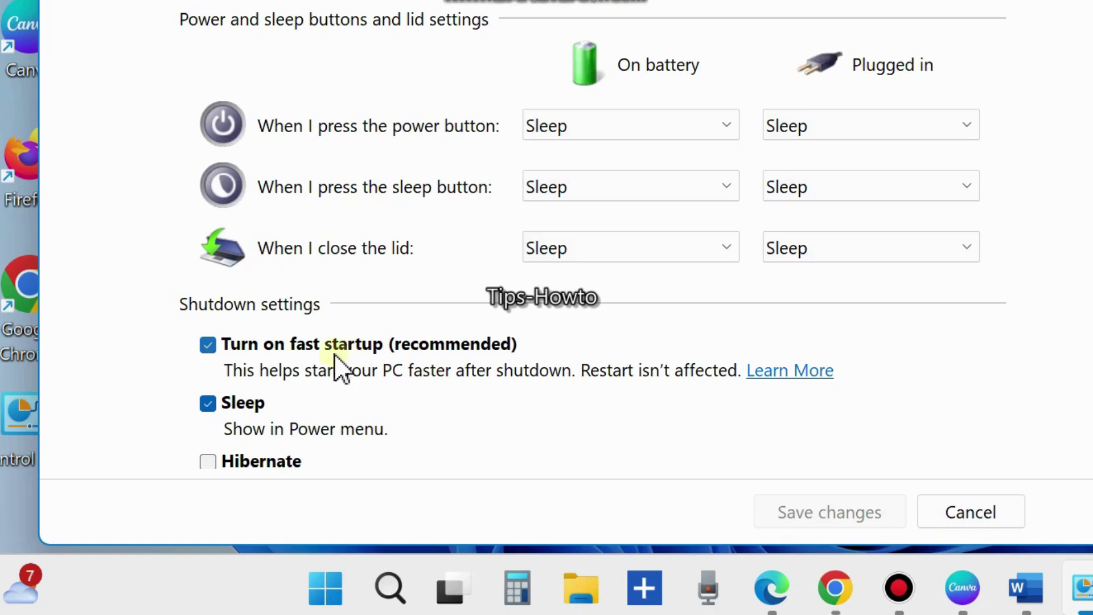
click(207, 345)
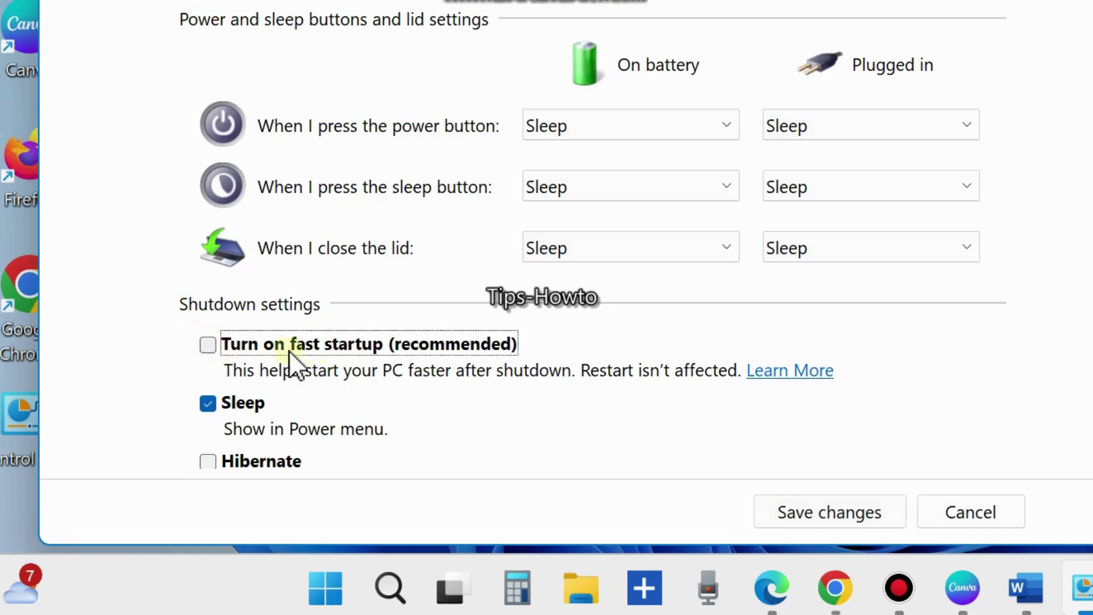
click(831, 511)
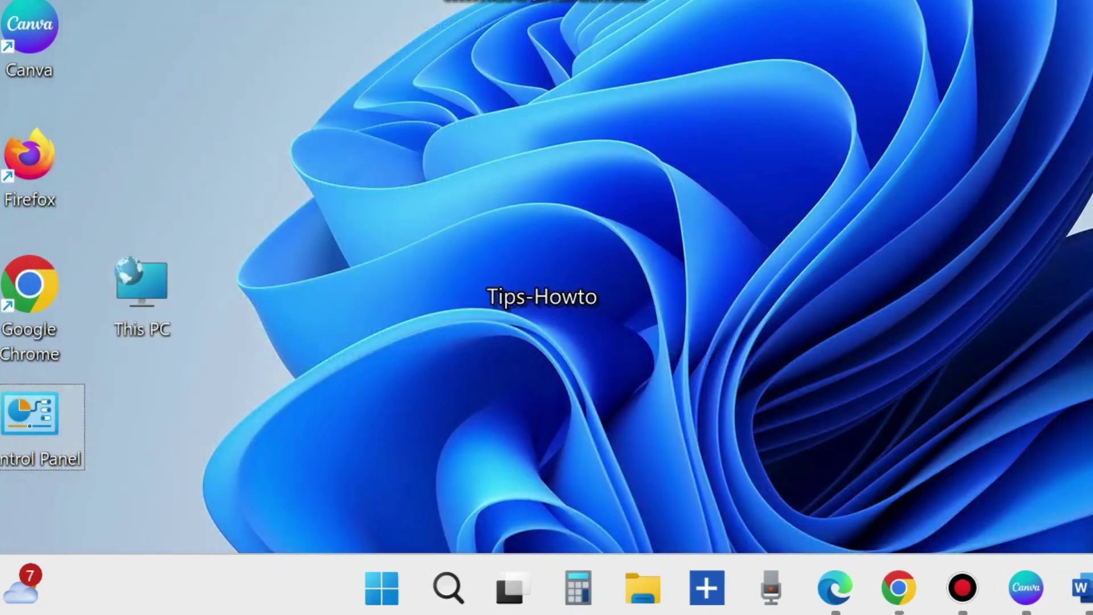
Bring up the shut down and restart options for the computer.
right_click(390, 592)
mouse_move(400, 507)
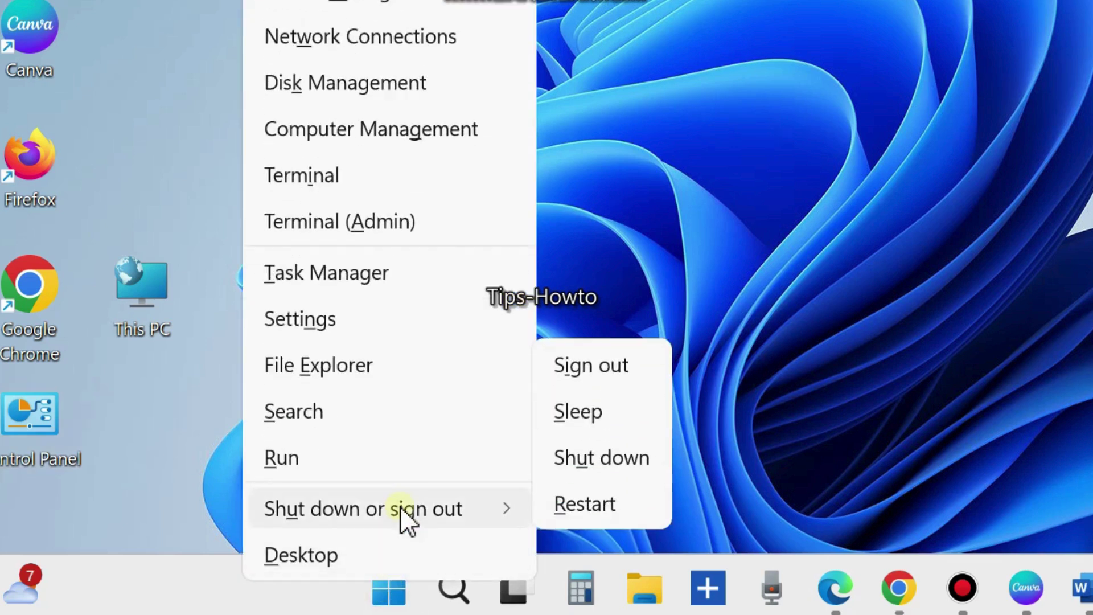